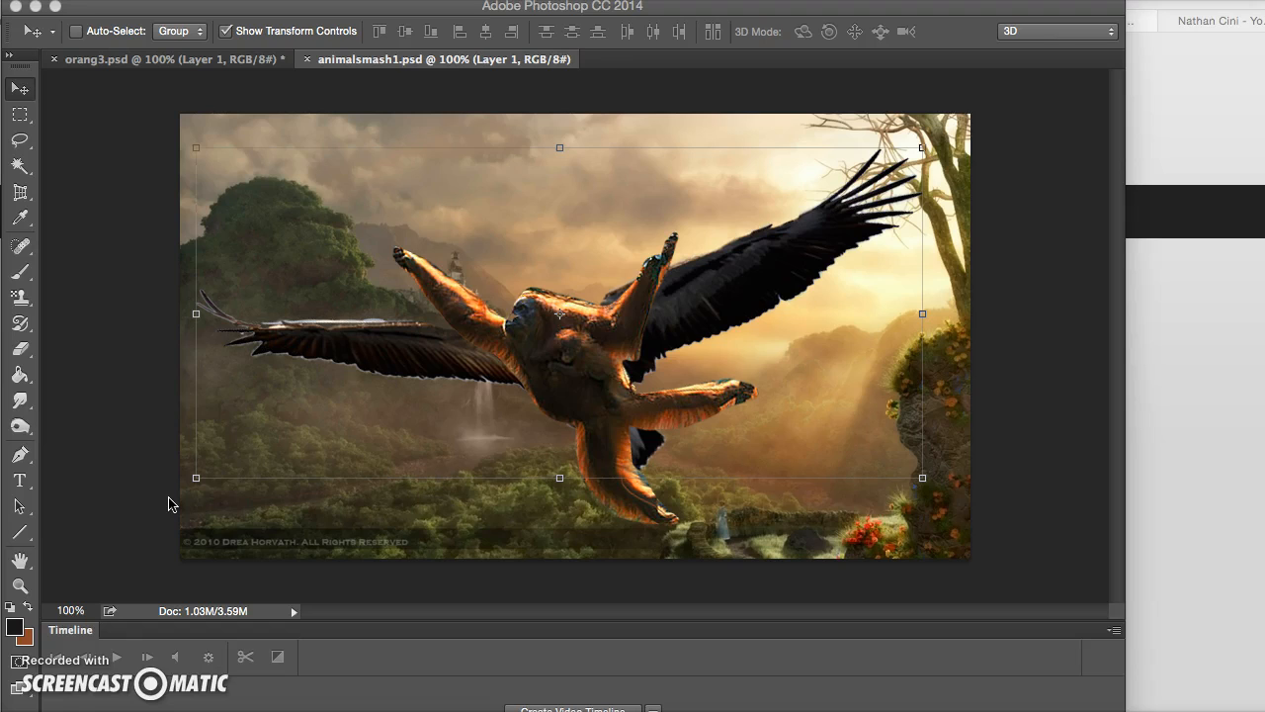
Rename the Layer 1 layer that holds the bird as Pelican
click(547, 332)
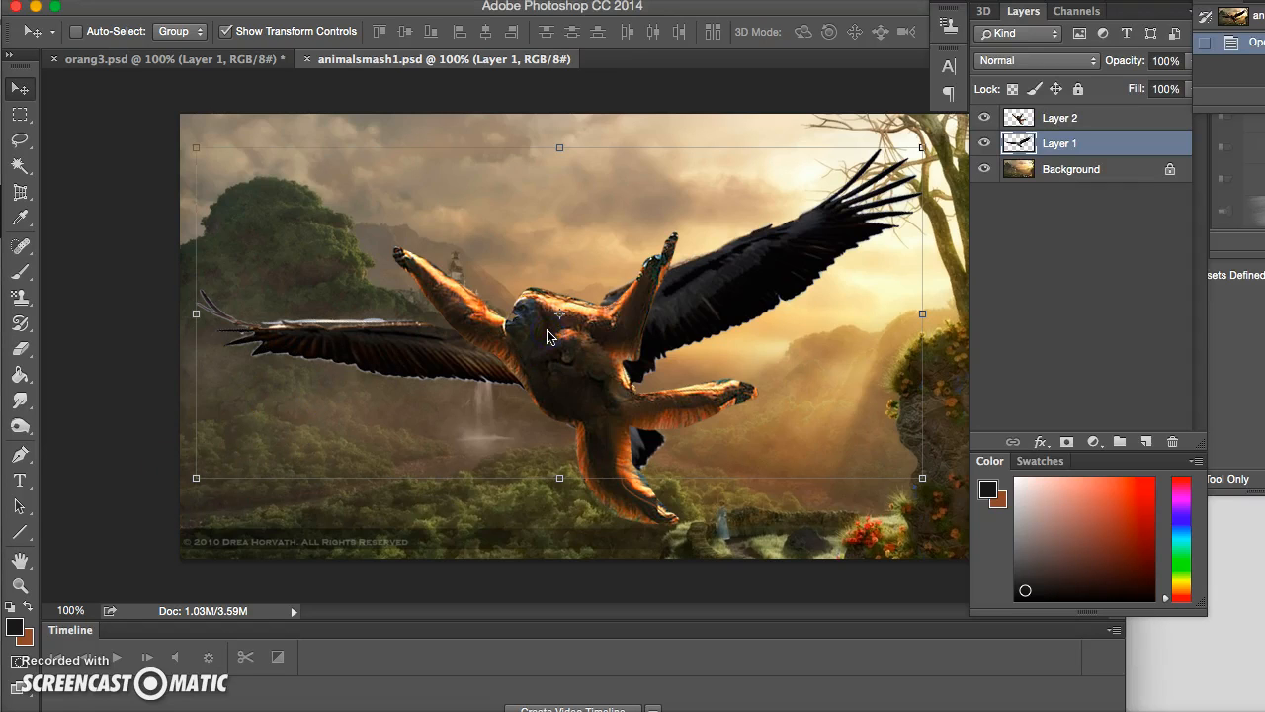
click(1093, 145)
double_click(1093, 144)
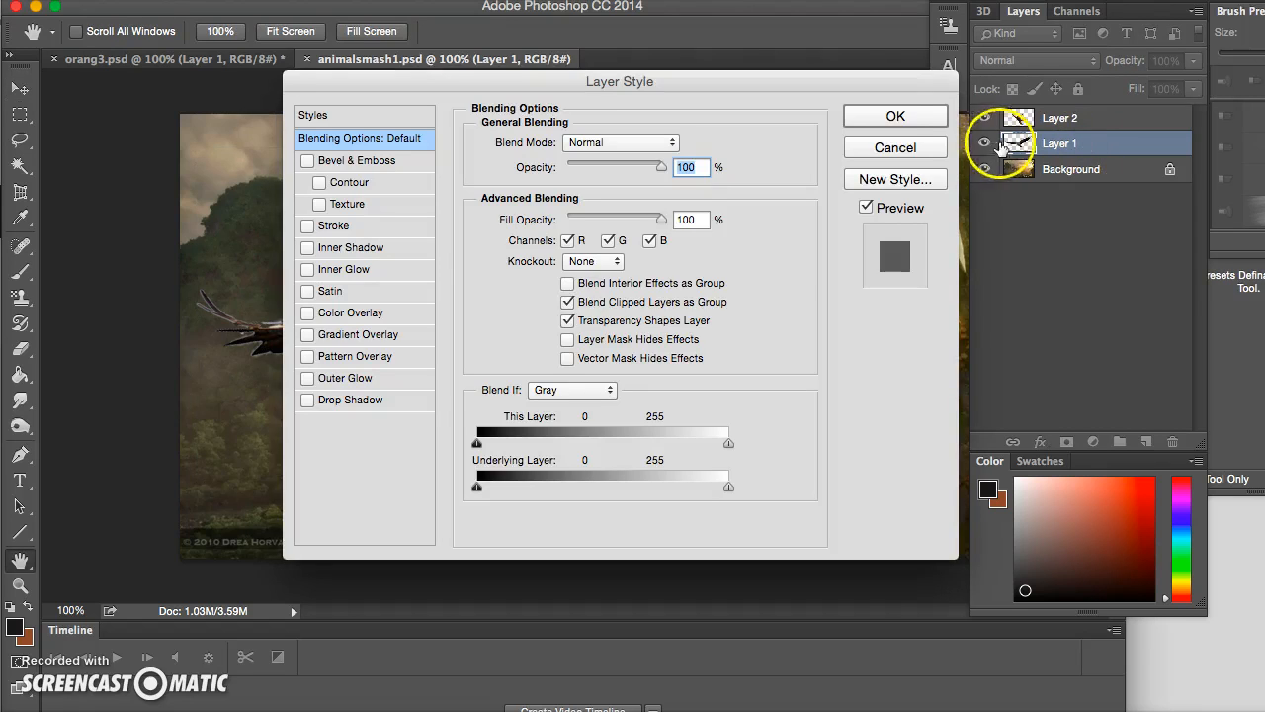
click(899, 117)
double_click(1061, 145)
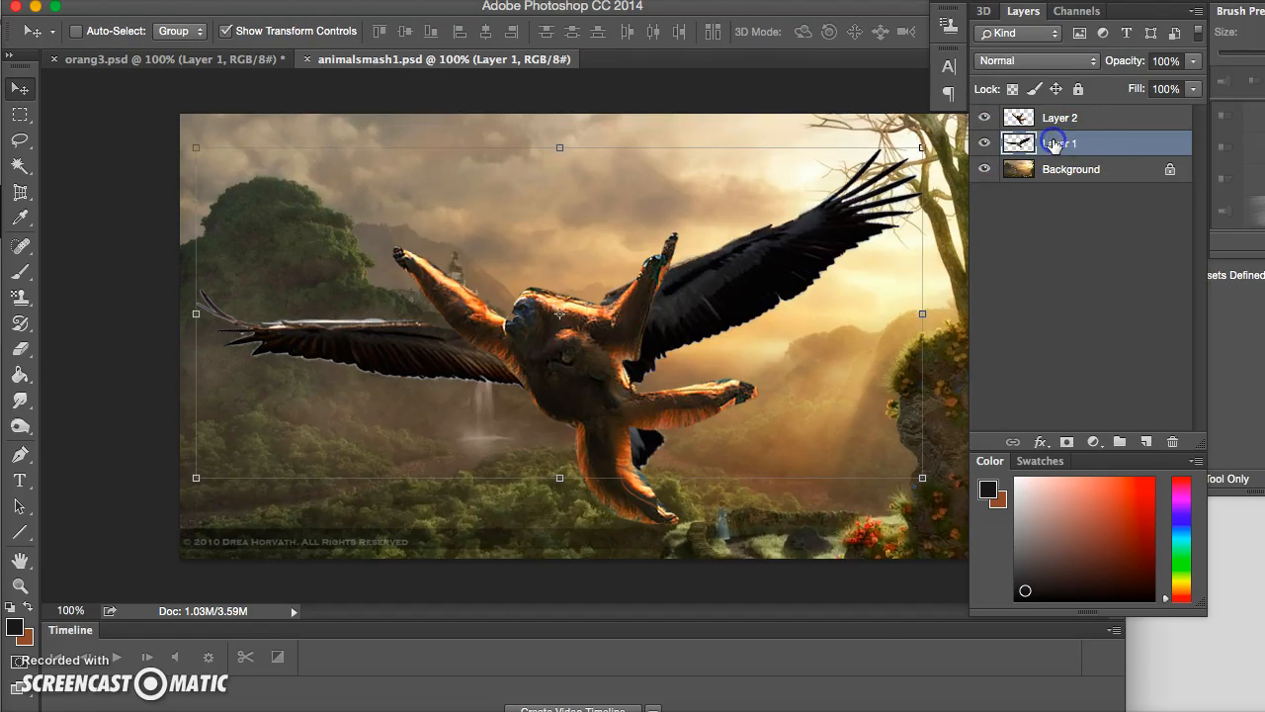
text(Pelican)
click(1133, 120)
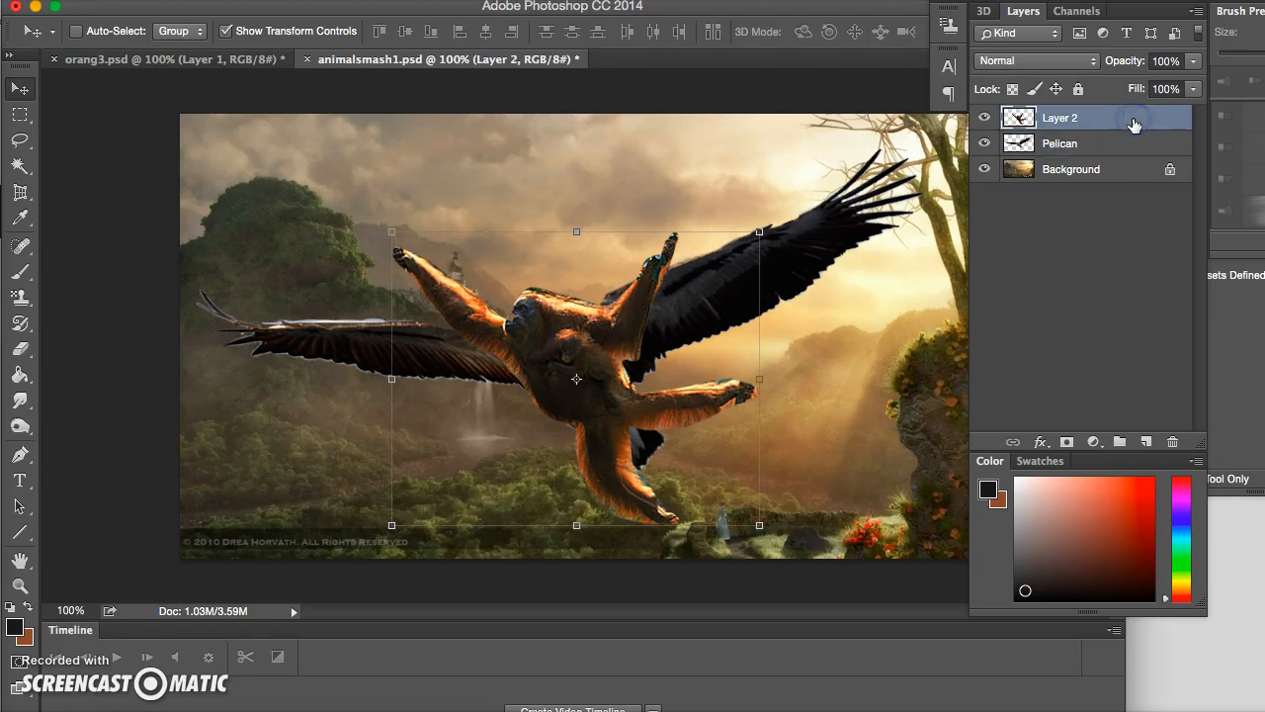
Hide the Pelican layer and show it again to check what it contains
click(1033, 145)
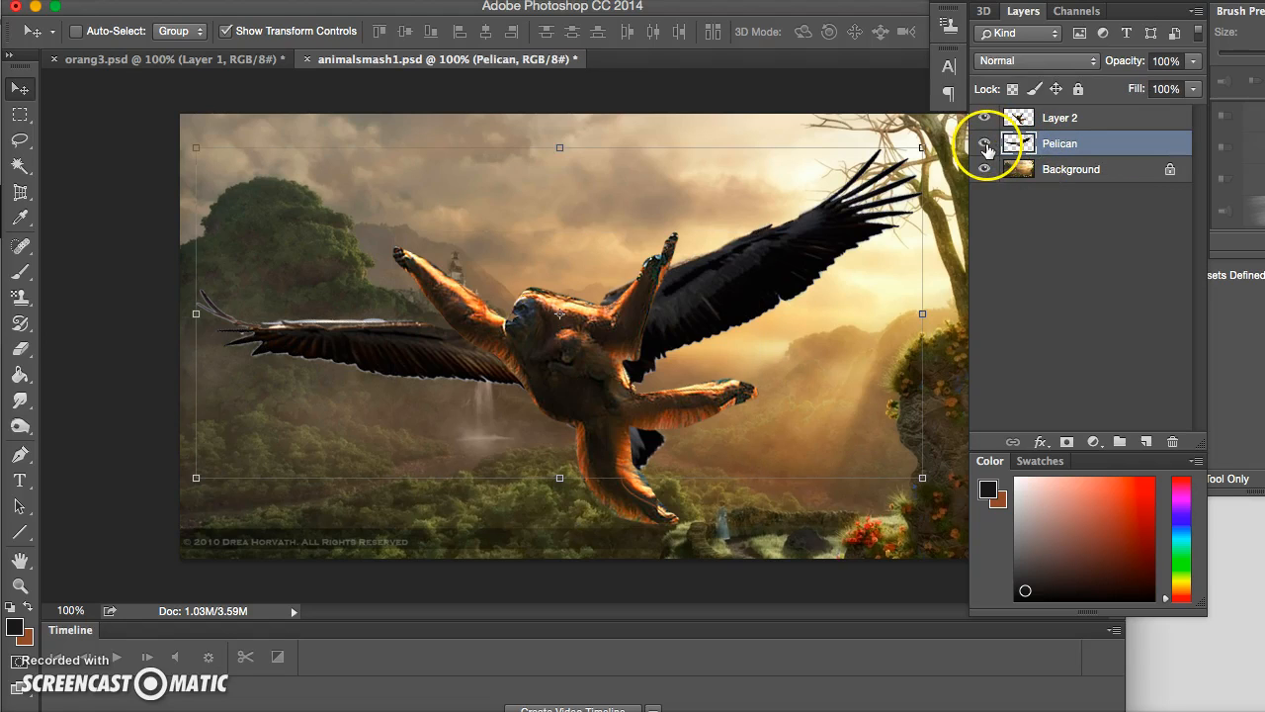
click(985, 144)
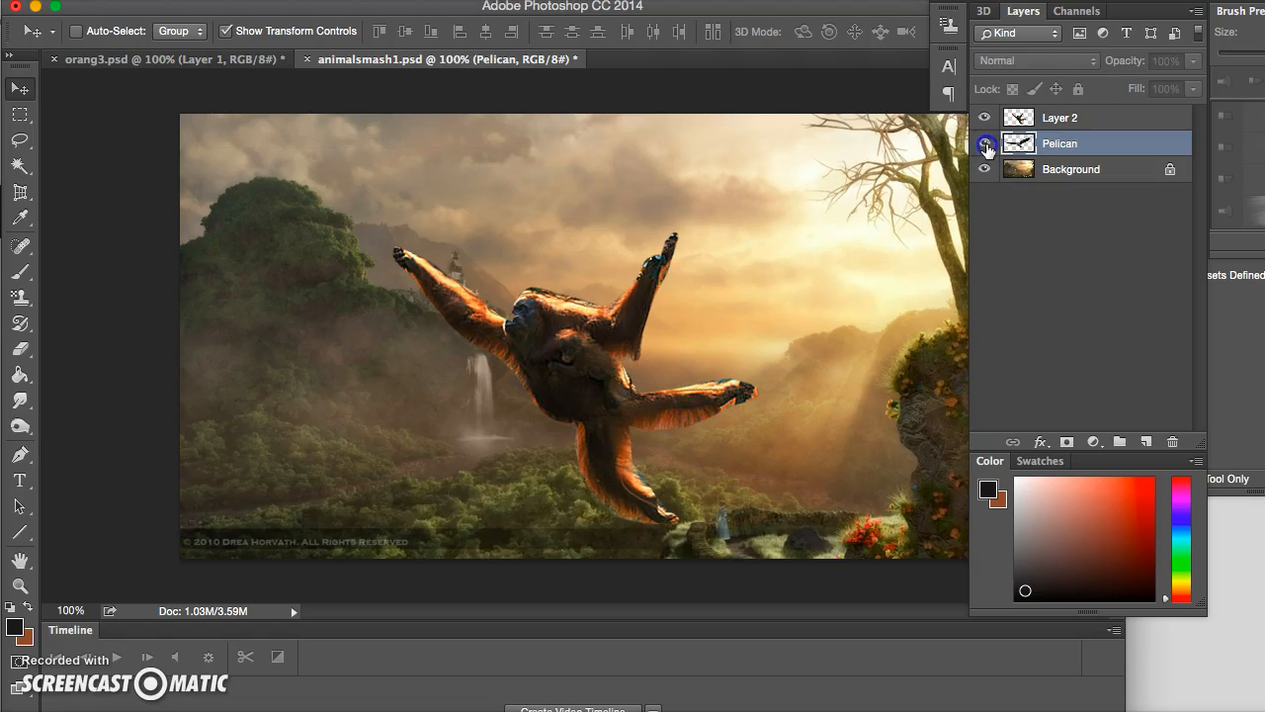
click(984, 144)
Rename the Layer 2 layer that holds the ape as Orangutan
click(1053, 120)
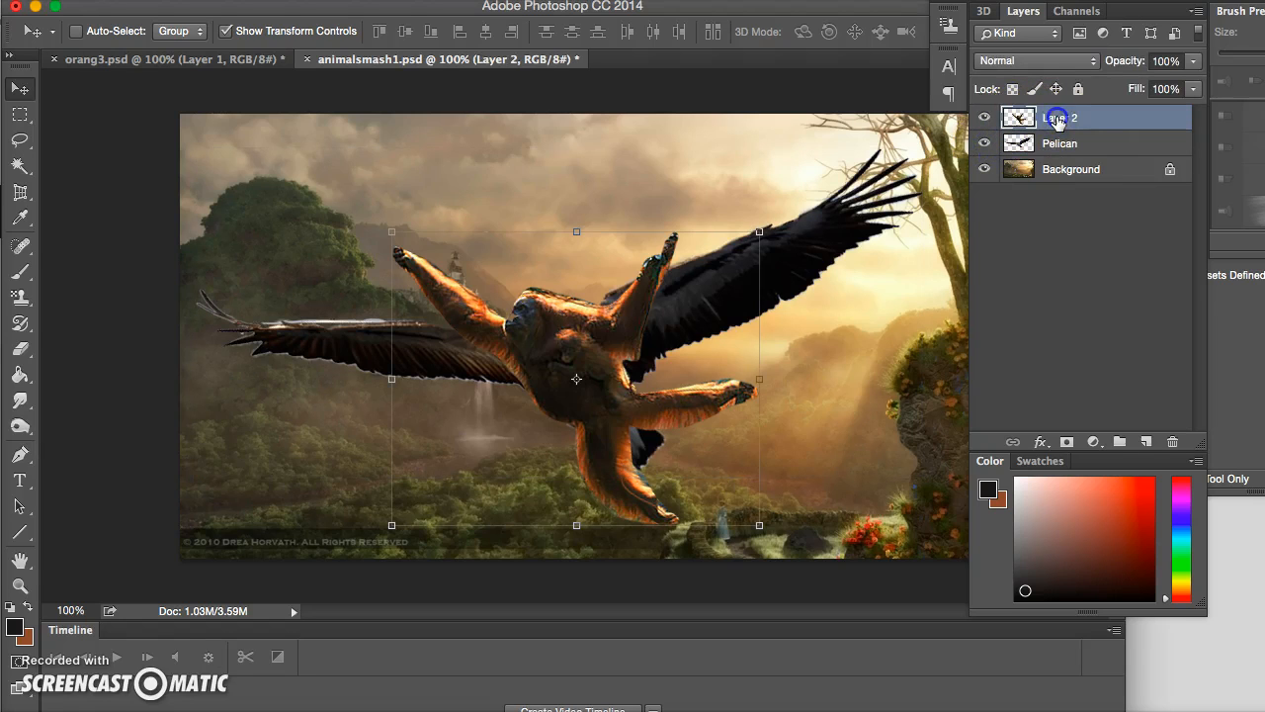
double_click(1058, 121)
text(Orangutan)
click(1118, 232)
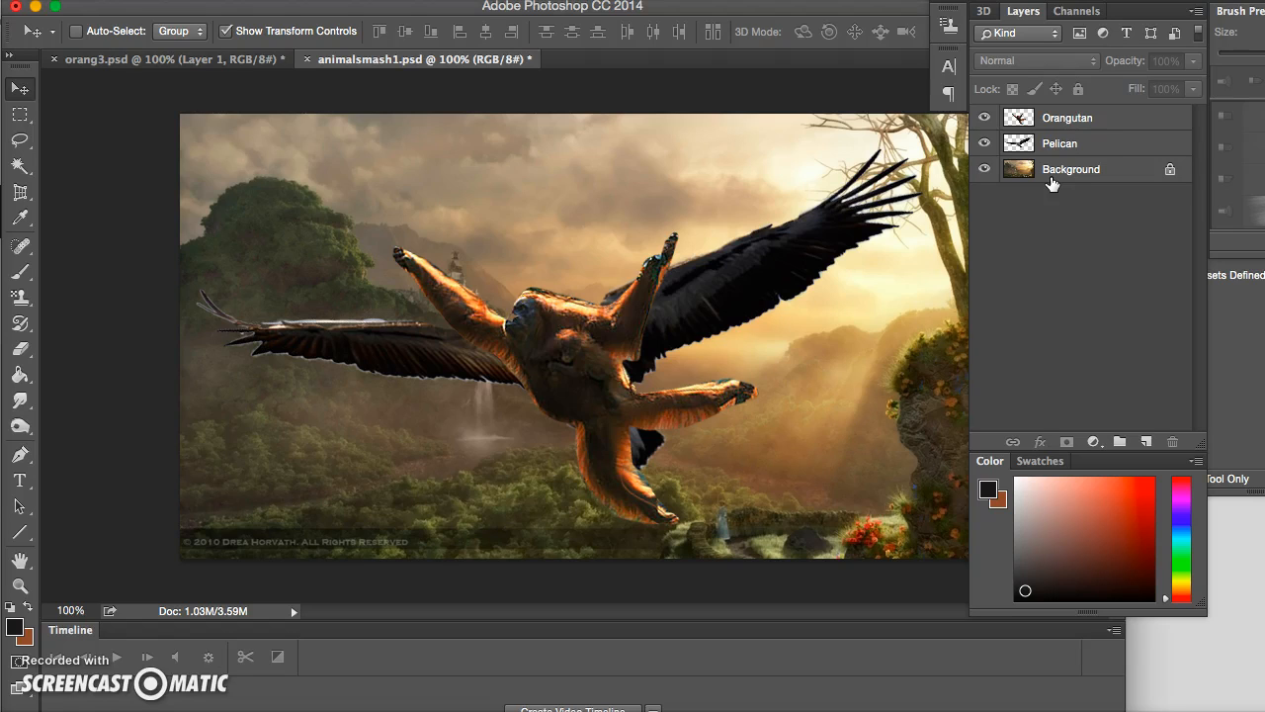
Start a Hue/Saturation adjustment on the Pelican layer and set the hue to -27
key(u)
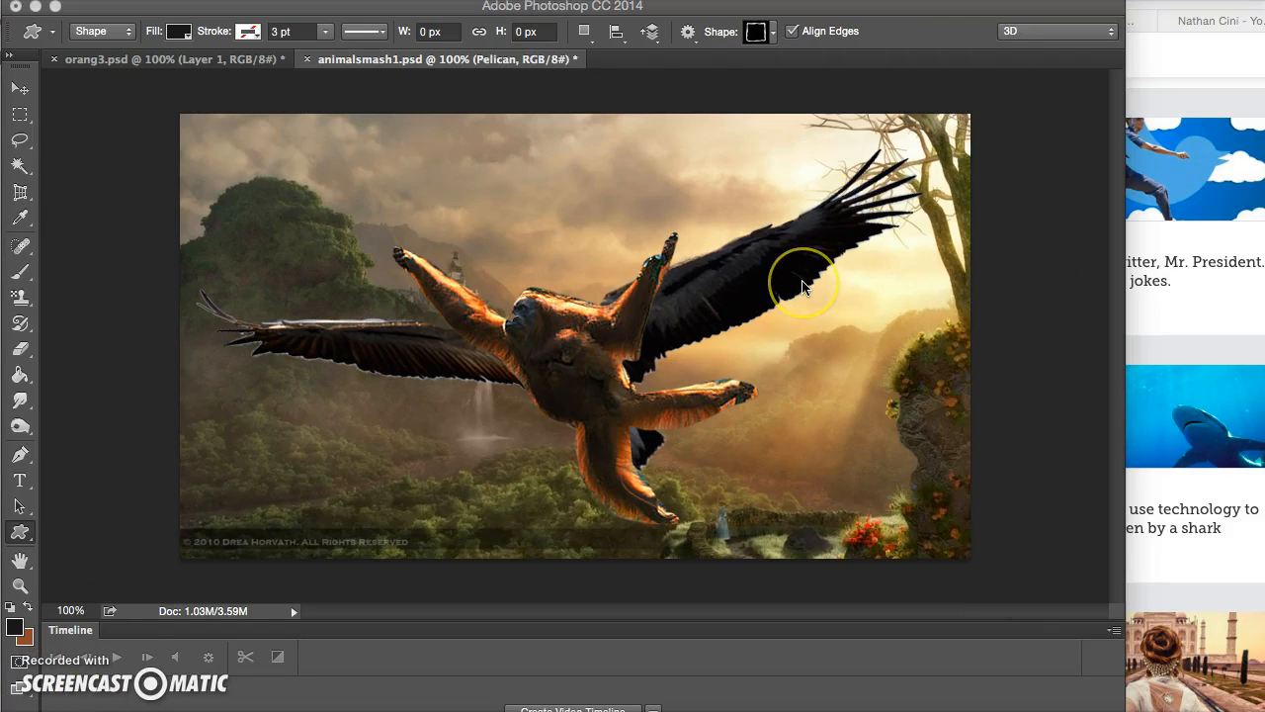
click(803, 287)
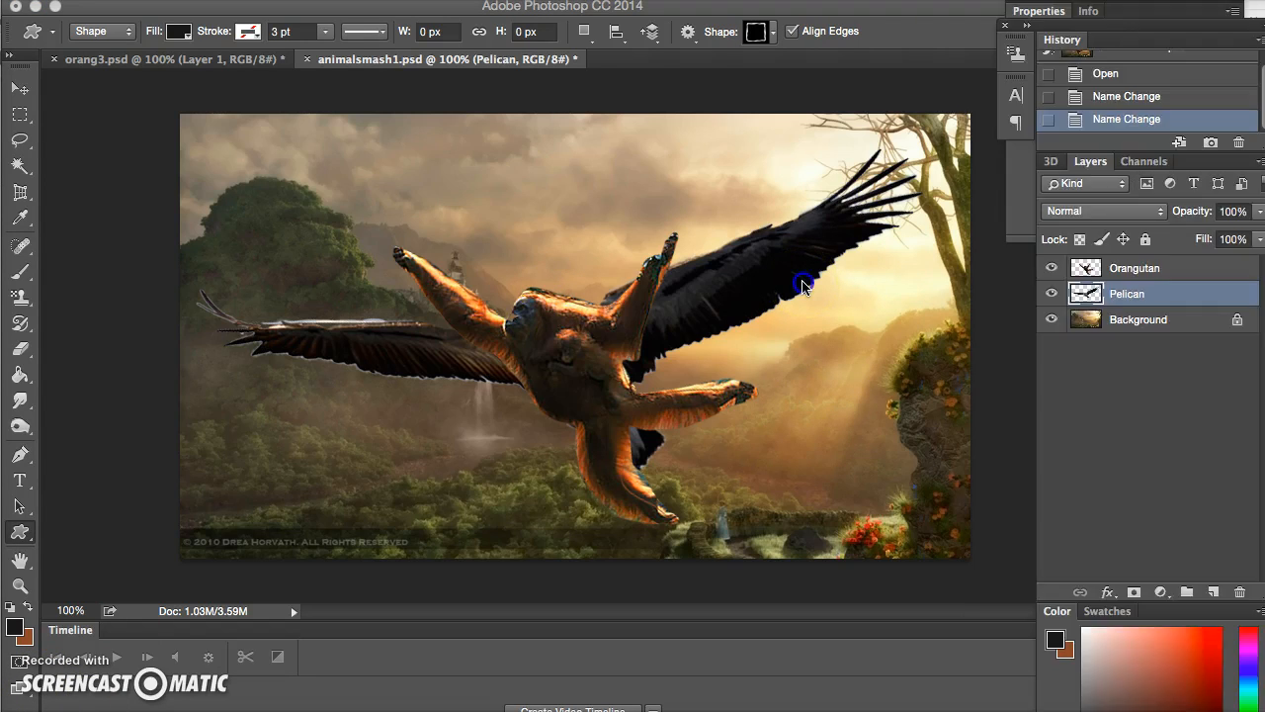
click(1182, 295)
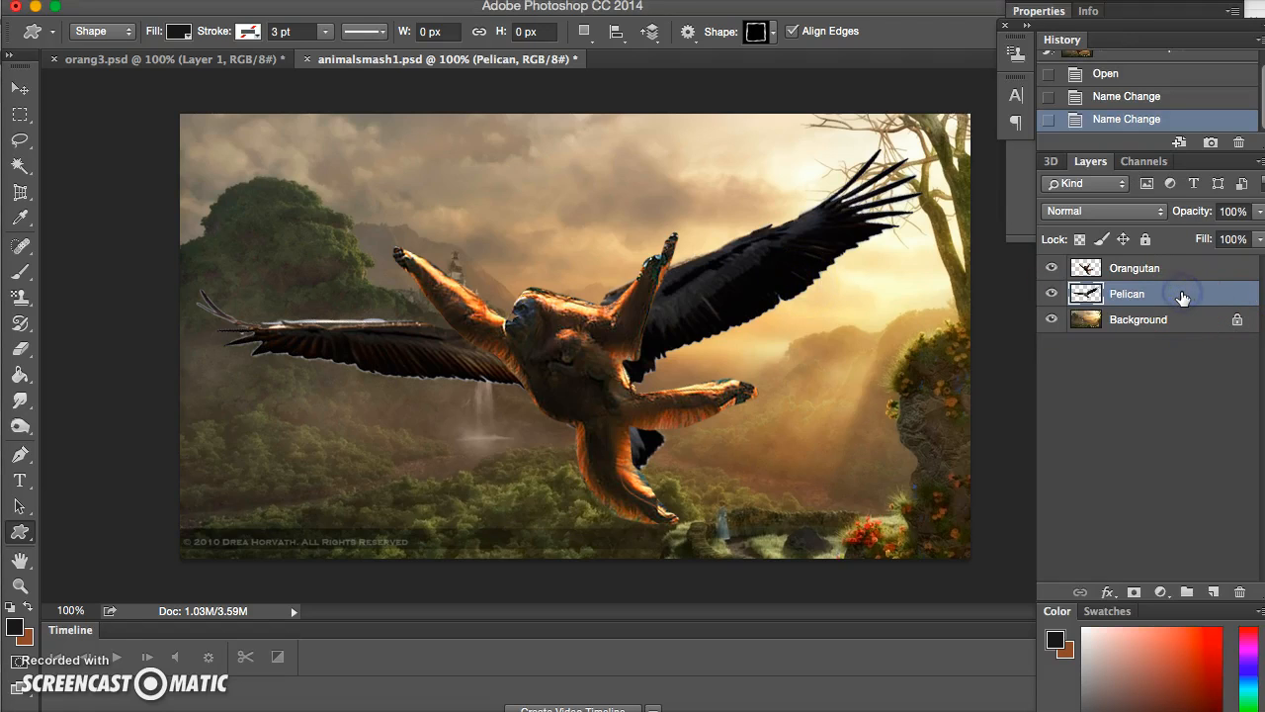
key(ctrl+u)
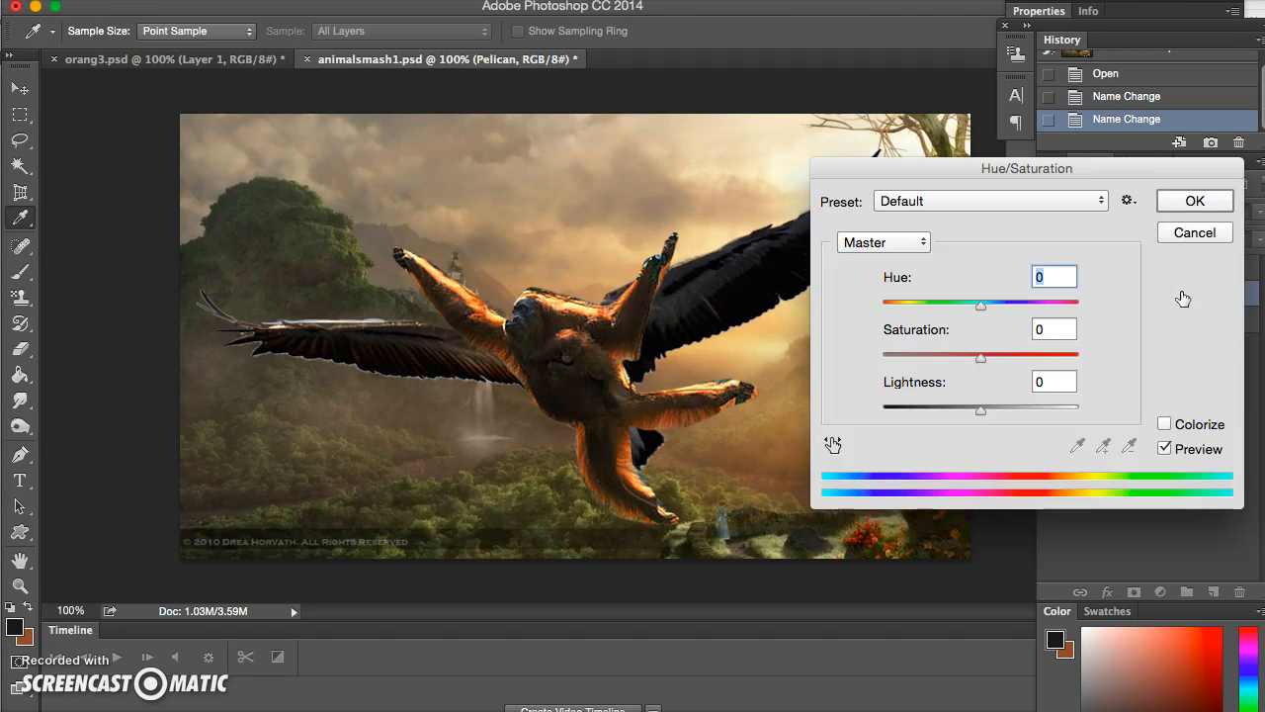
drag(1121, 175, 1155, 108)
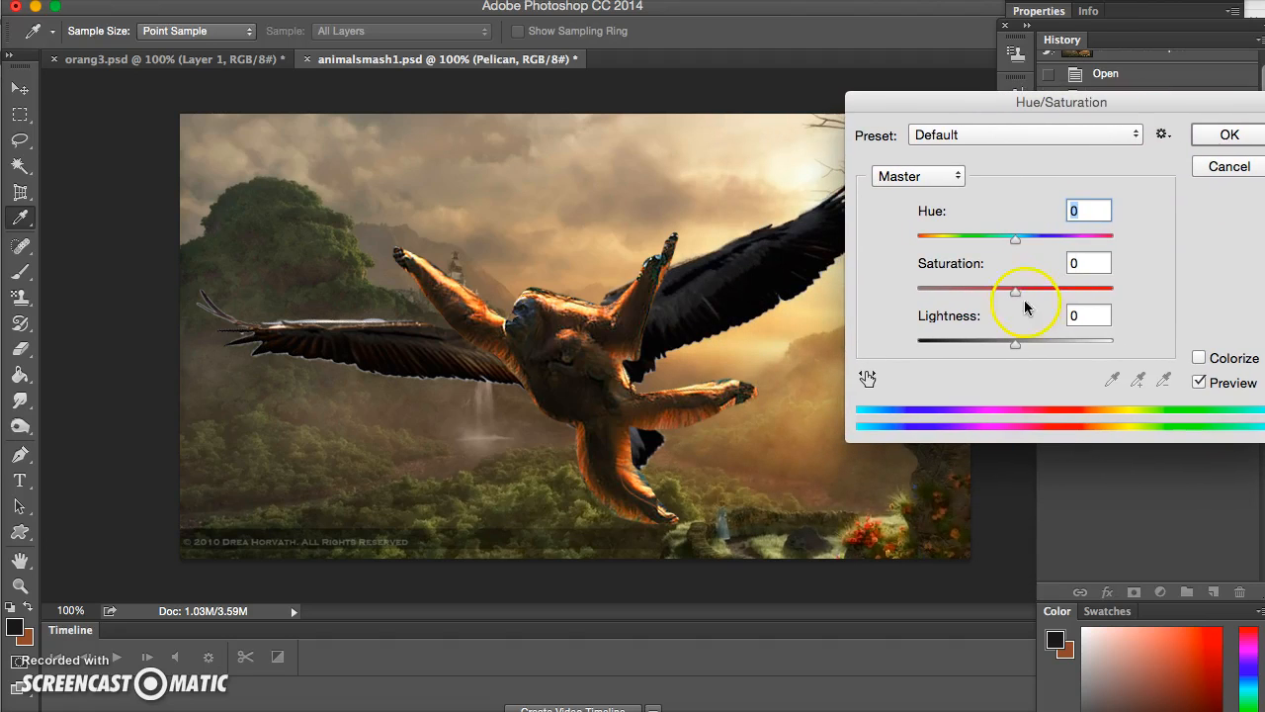
drag(1015, 240, 1071, 244)
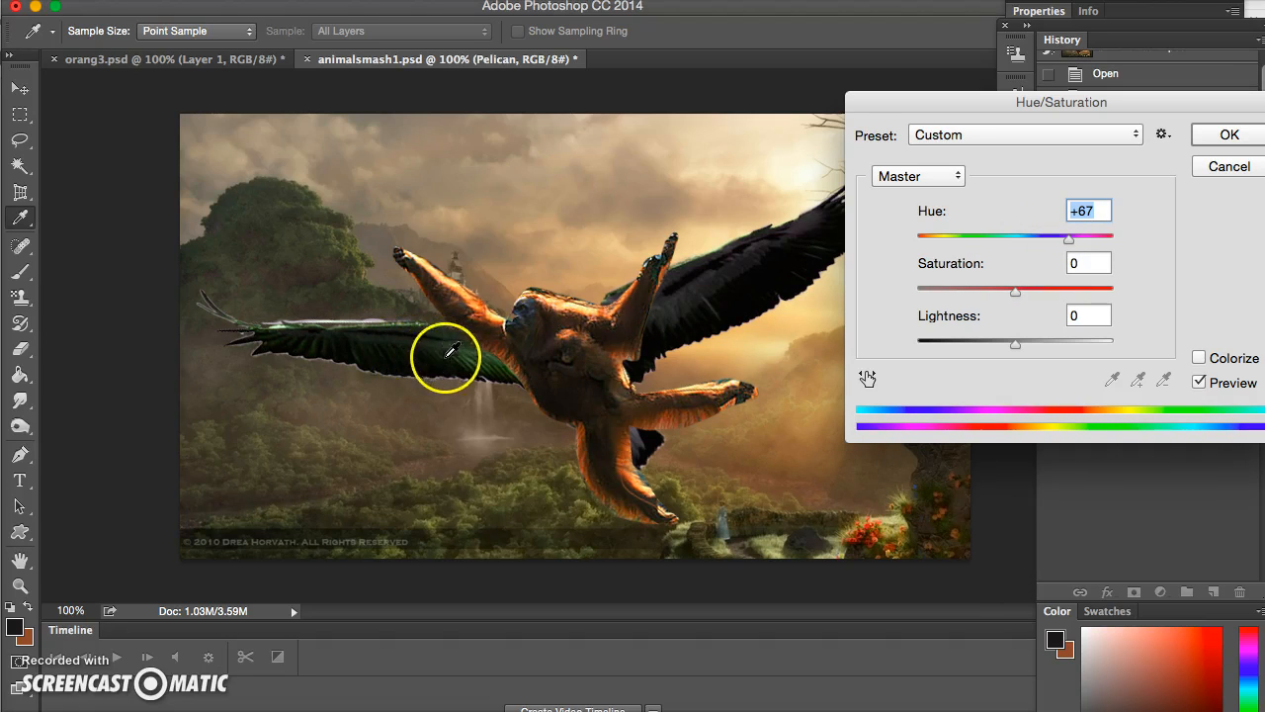
drag(1068, 240, 987, 245)
click(971, 240)
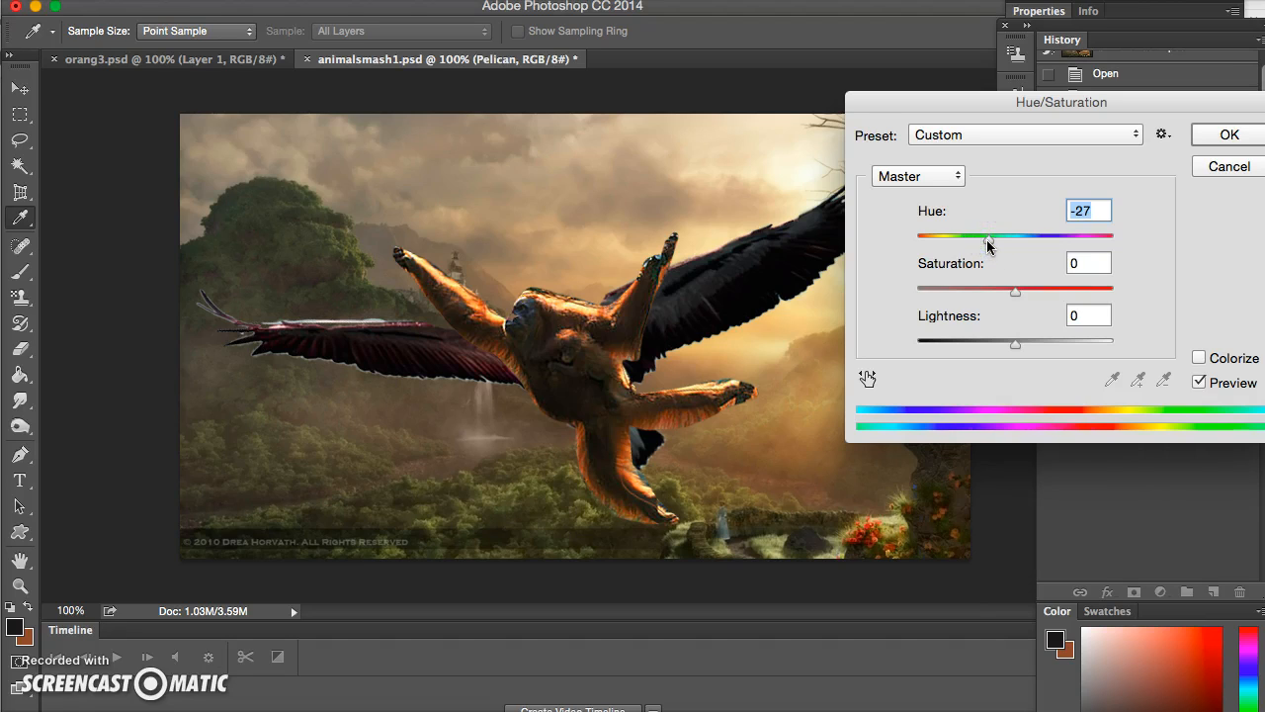
Set the Pelican layer's saturation to -32 after trying strongly saturated values of +79 and +97
click(995, 263)
drag(1015, 288, 1092, 304)
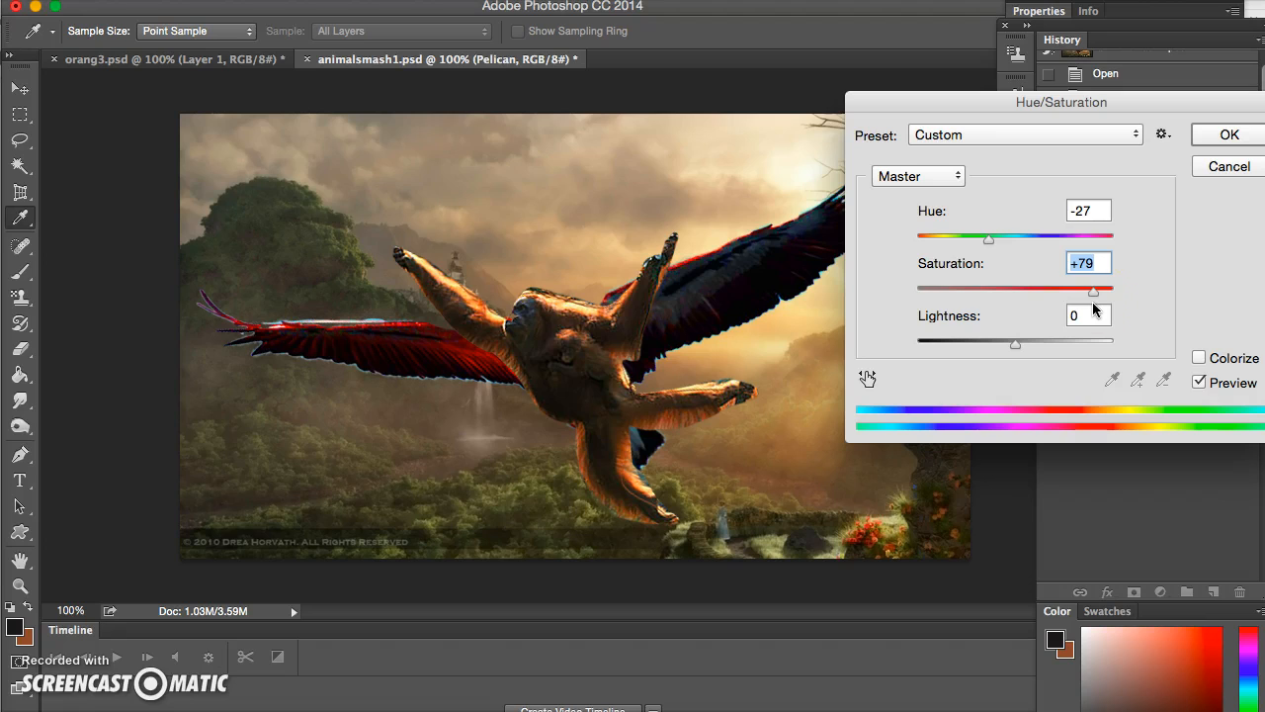
drag(1094, 293, 1110, 289)
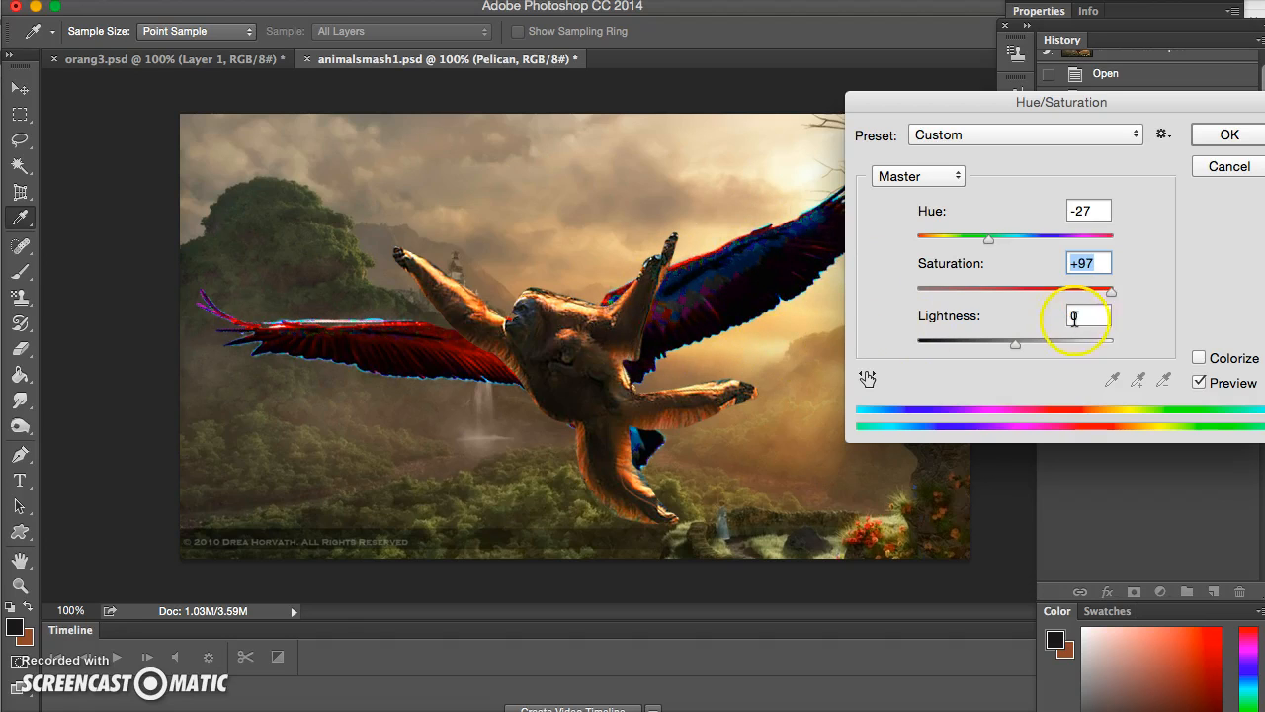
drag(1112, 291, 984, 306)
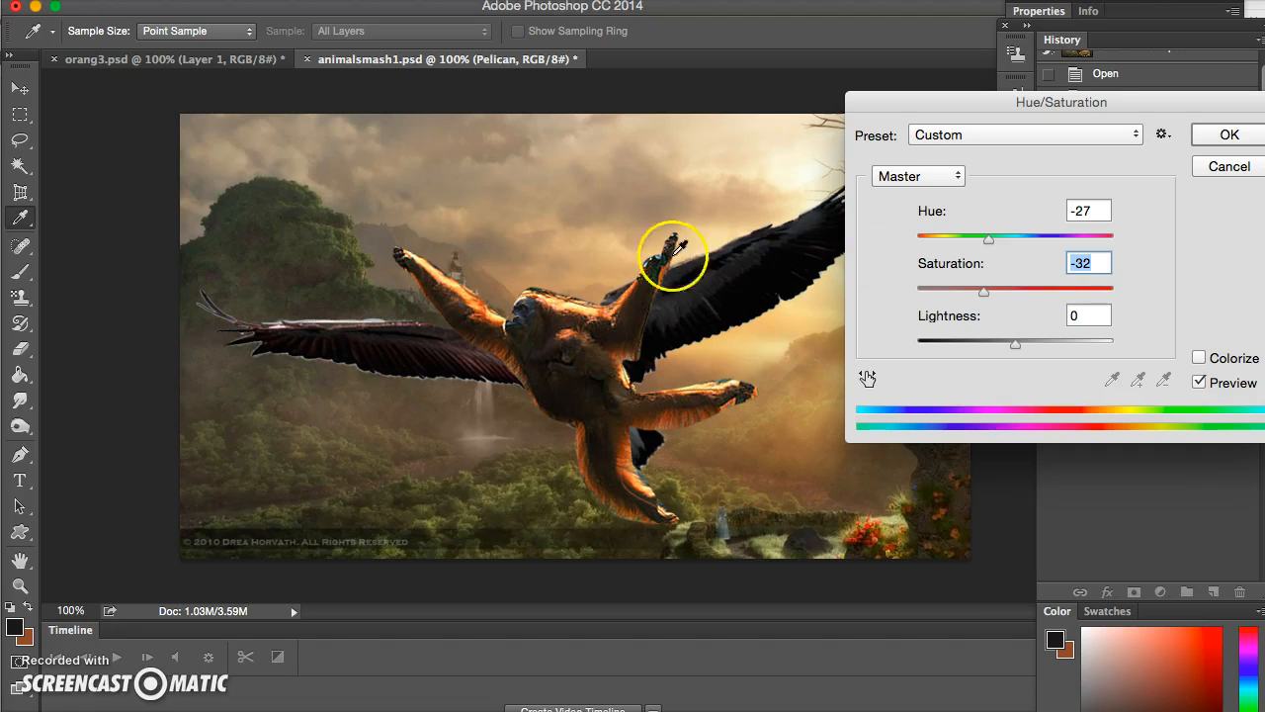
Try a lightness of +5, return it to 0 and apply the Hue/Saturation adjustment to the Pelican layer
mouse_move(1015, 346)
mouse_down()
mouse_move(940, 347)
mouse_move(1032, 346)
mouse_move(1020, 344)
mouse_up()
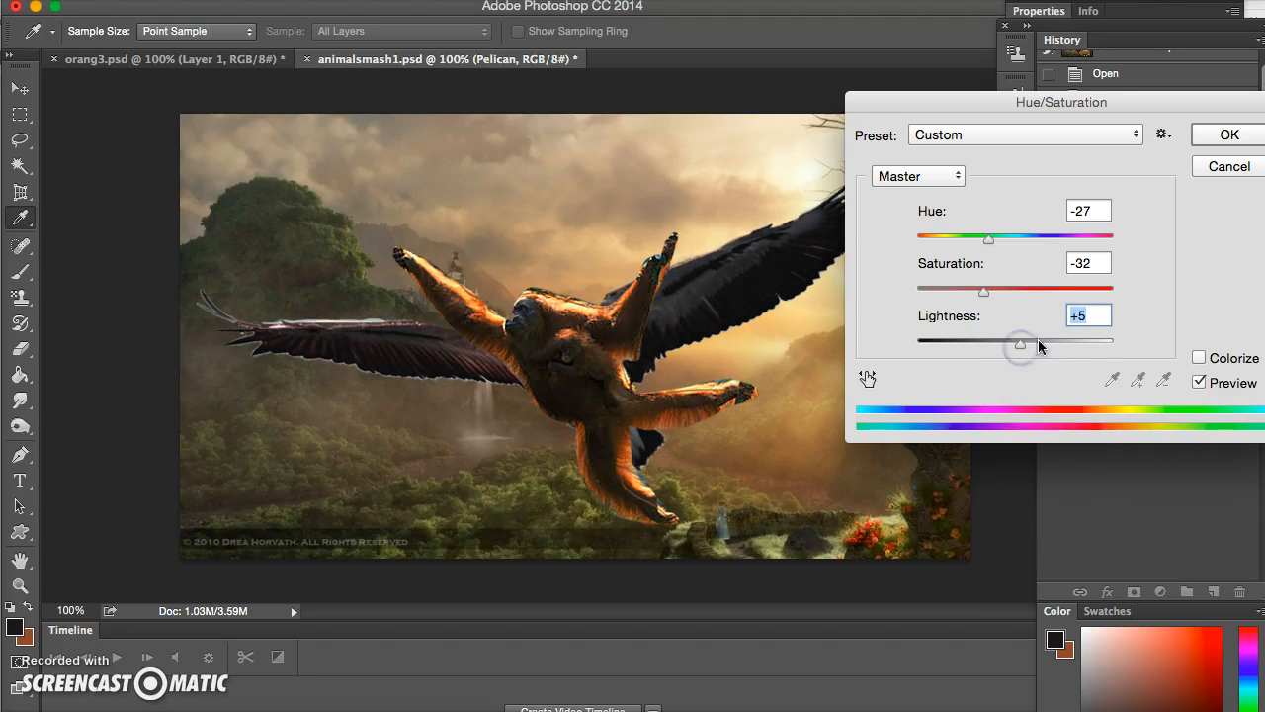
click(1083, 320)
text(0)
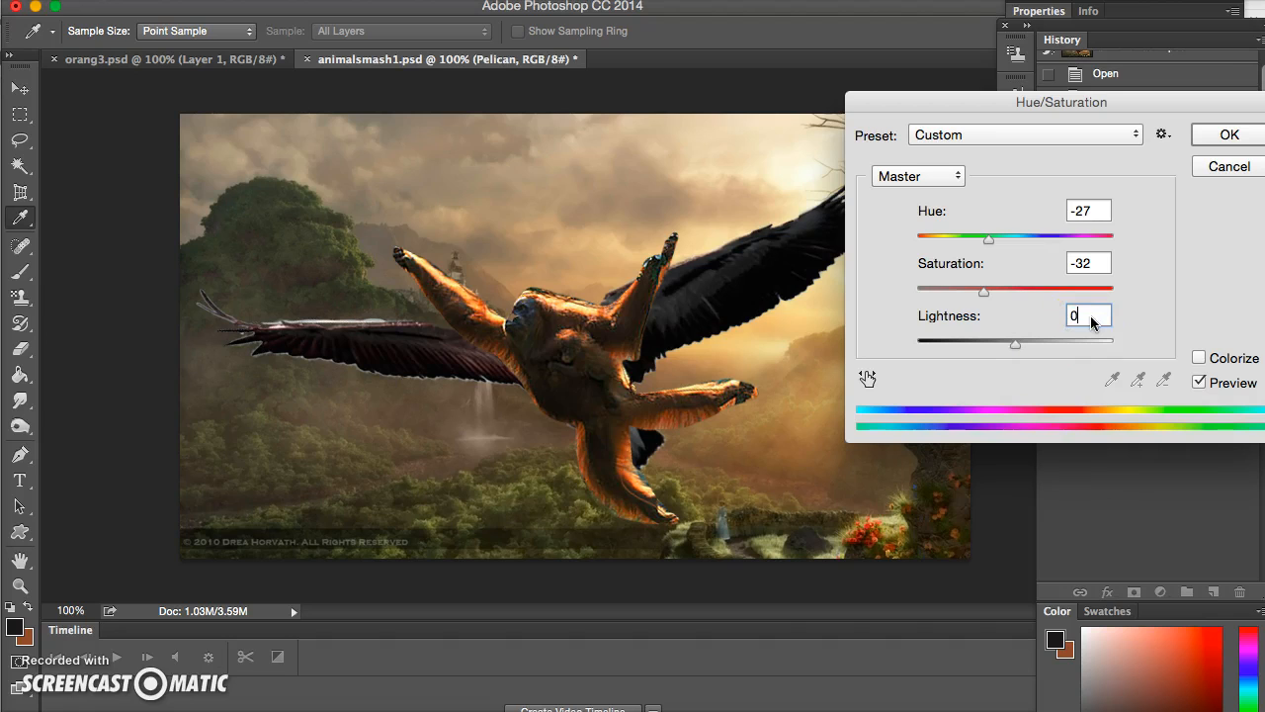
click(1228, 135)
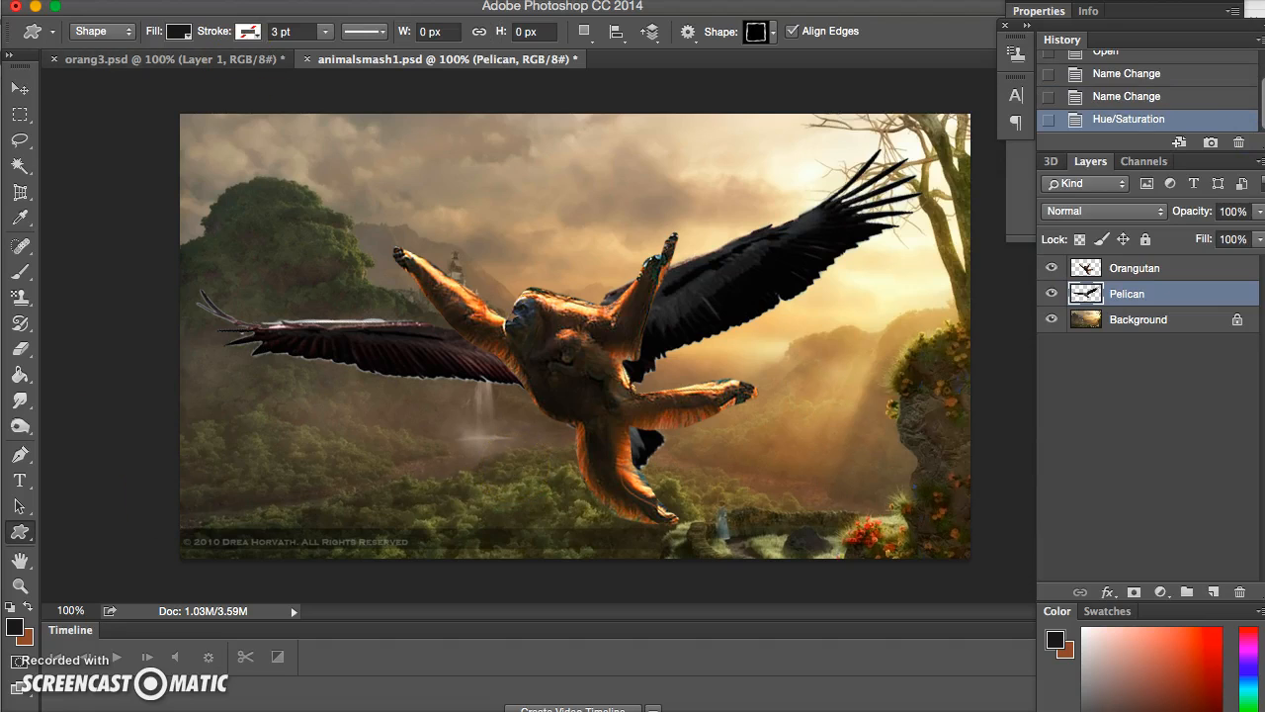
Open the Liquify filter on the Pelican layer
click(372, 1)
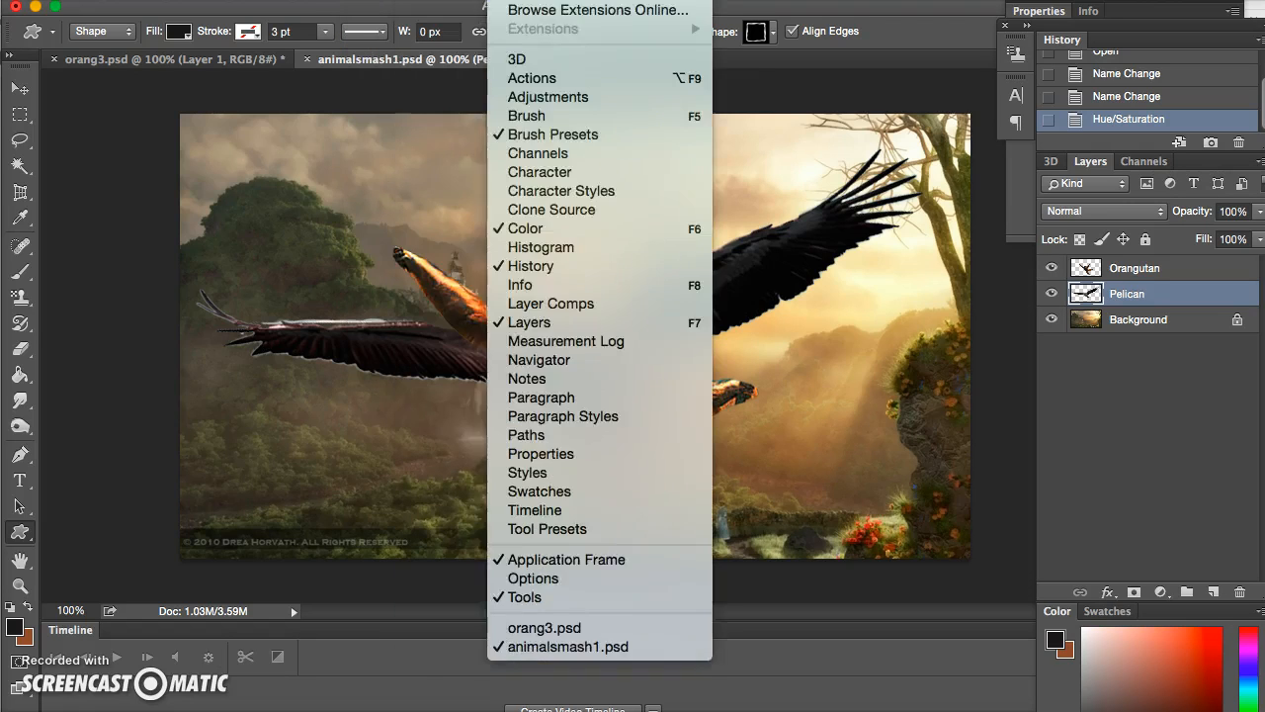
click(502, 1)
click(450, 1)
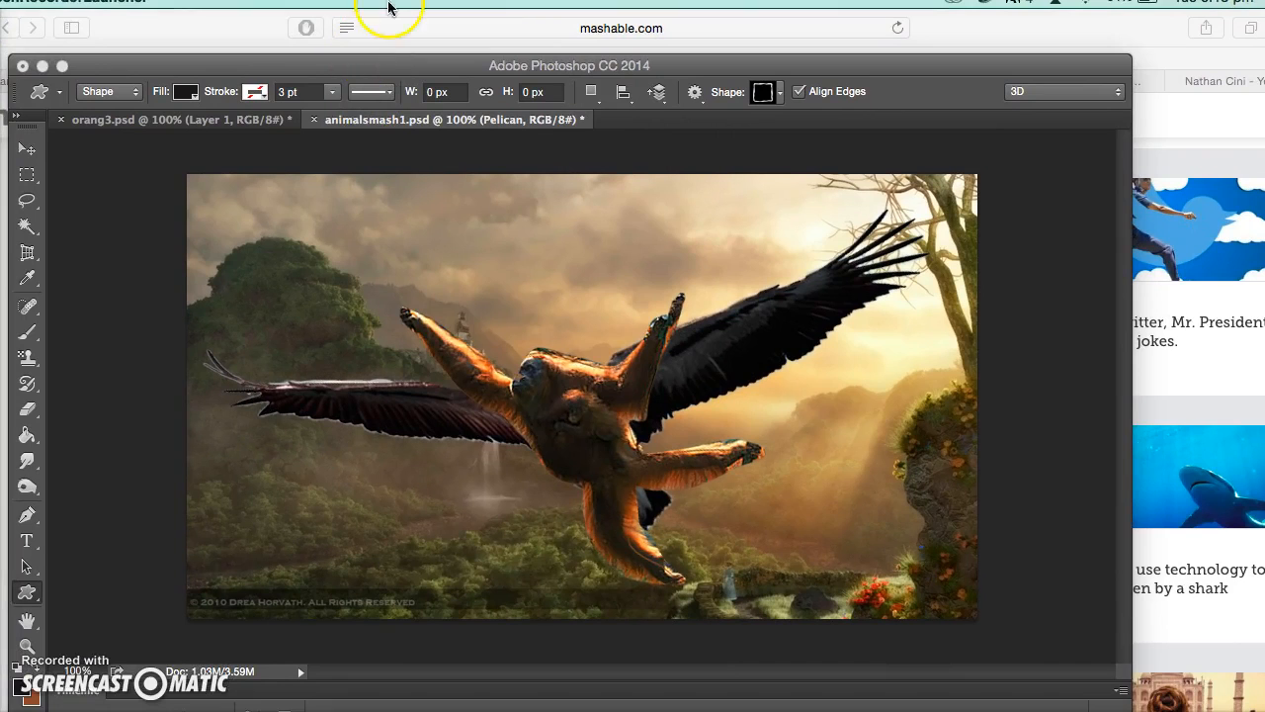
click(189, 66)
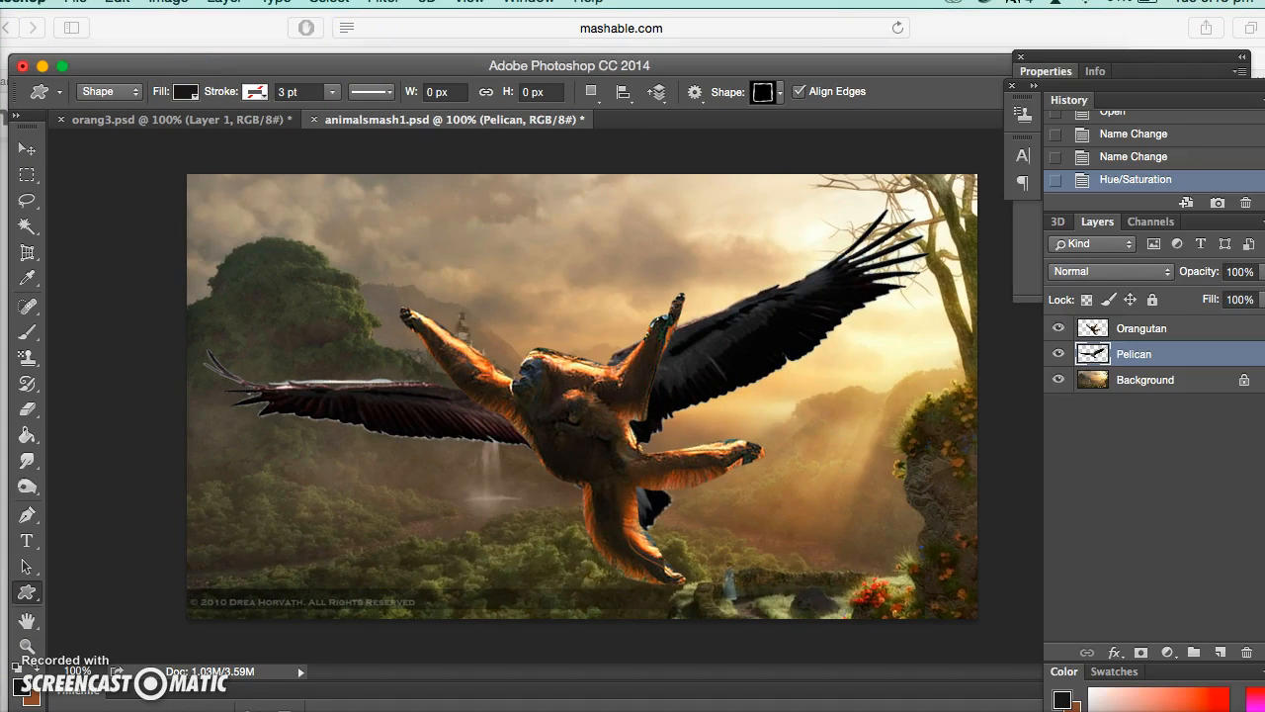
click(383, 2)
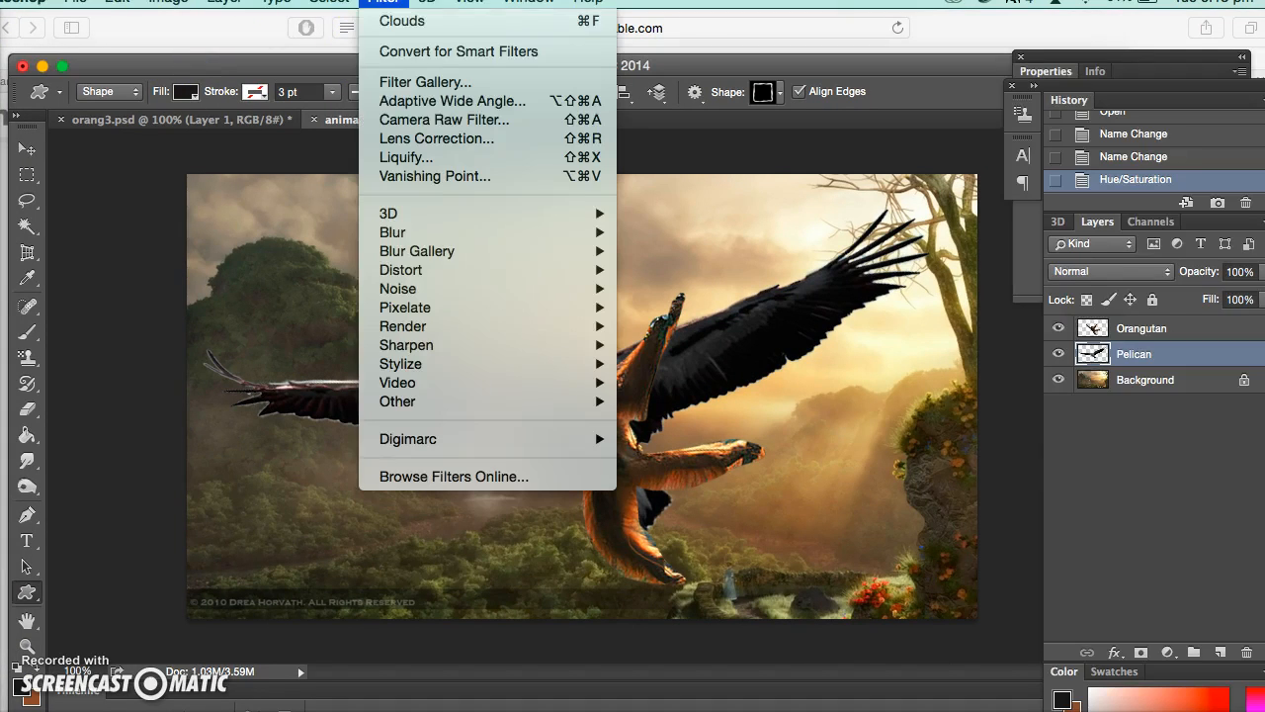
click(415, 156)
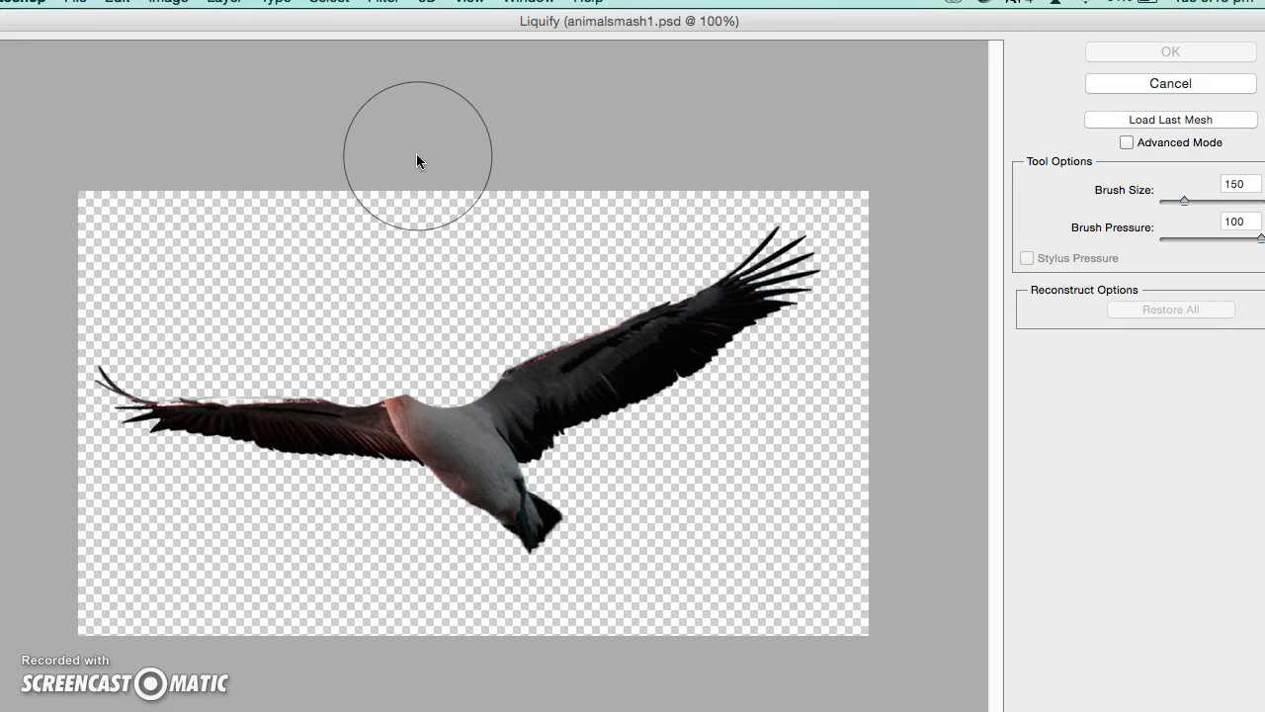
Set the Liquify brush size to 166 and push the pelican's left wing outward and upward
click(1186, 201)
drag(1186, 201, 1174, 202)
drag(1173, 201, 1186, 201)
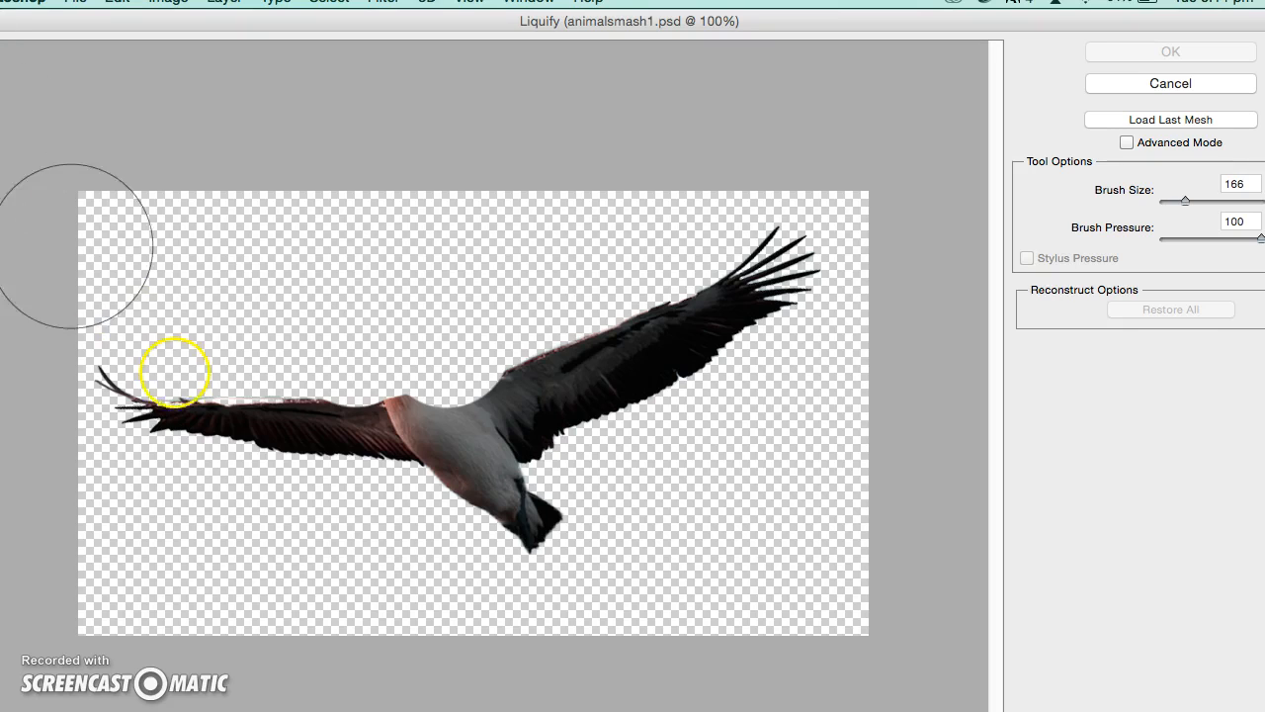
mouse_move(185, 383)
mouse_down()
mouse_move(199, 396)
mouse_move(155, 395)
mouse_move(128, 359)
mouse_up()
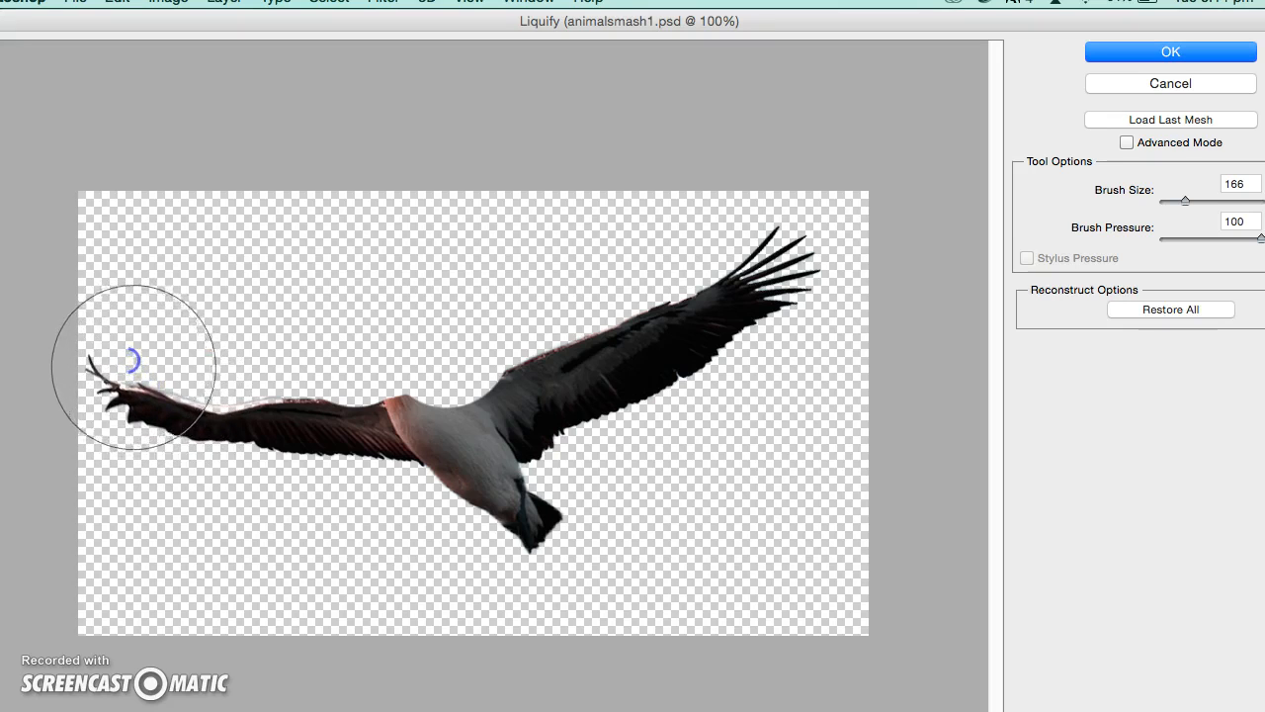
mouse_move(197, 386)
mouse_down()
mouse_move(85, 370)
mouse_move(64, 341)
mouse_move(121, 279)
mouse_move(203, 271)
mouse_up()
Try pulling the pelican's body down over its tail, undo that stroke, and stretch the right wing toward its tip
drag(500, 438, 555, 550)
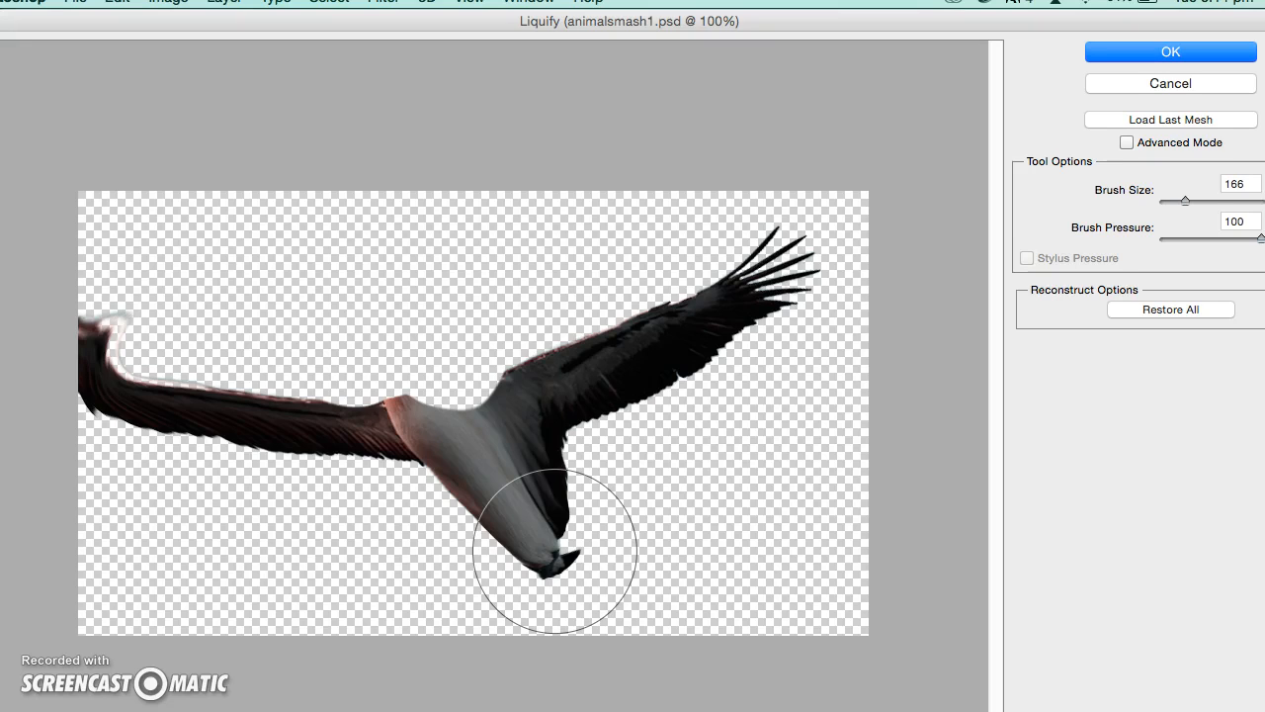
key(super+z)
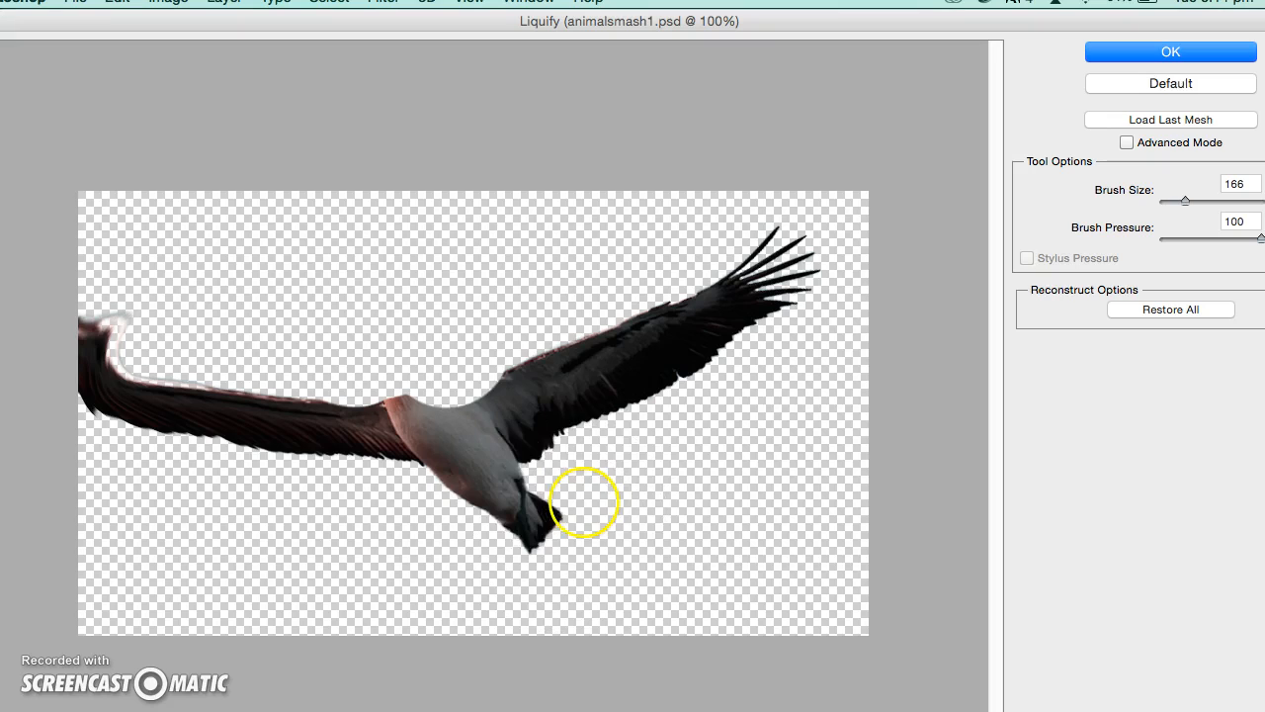
mouse_move(604, 389)
mouse_down()
mouse_move(721, 297)
mouse_move(785, 268)
mouse_up()
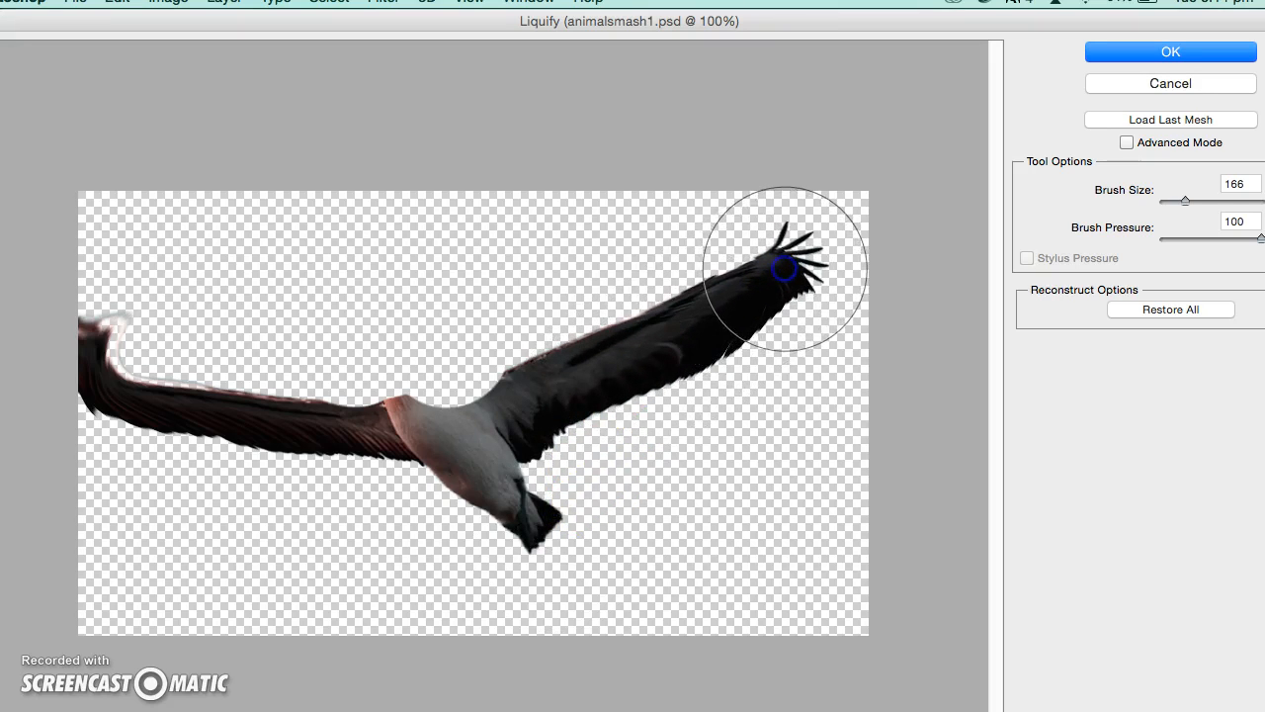
Push the feathers of the pelican's right wing with a Liquify brush of size 12
drag(1176, 198, 1172, 200)
mouse_move(792, 270)
mouse_down()
mouse_move(812, 256)
mouse_move(776, 234)
mouse_move(787, 212)
mouse_up()
mouse_move(780, 297)
mouse_down()
mouse_move(754, 296)
mouse_move(771, 351)
mouse_move(716, 320)
mouse_move(720, 361)
mouse_up()
Restore all Liquify distortions and set the brush pressure to 54 and the brush size to 462
drag(1260, 238, 1215, 243)
click(1178, 310)
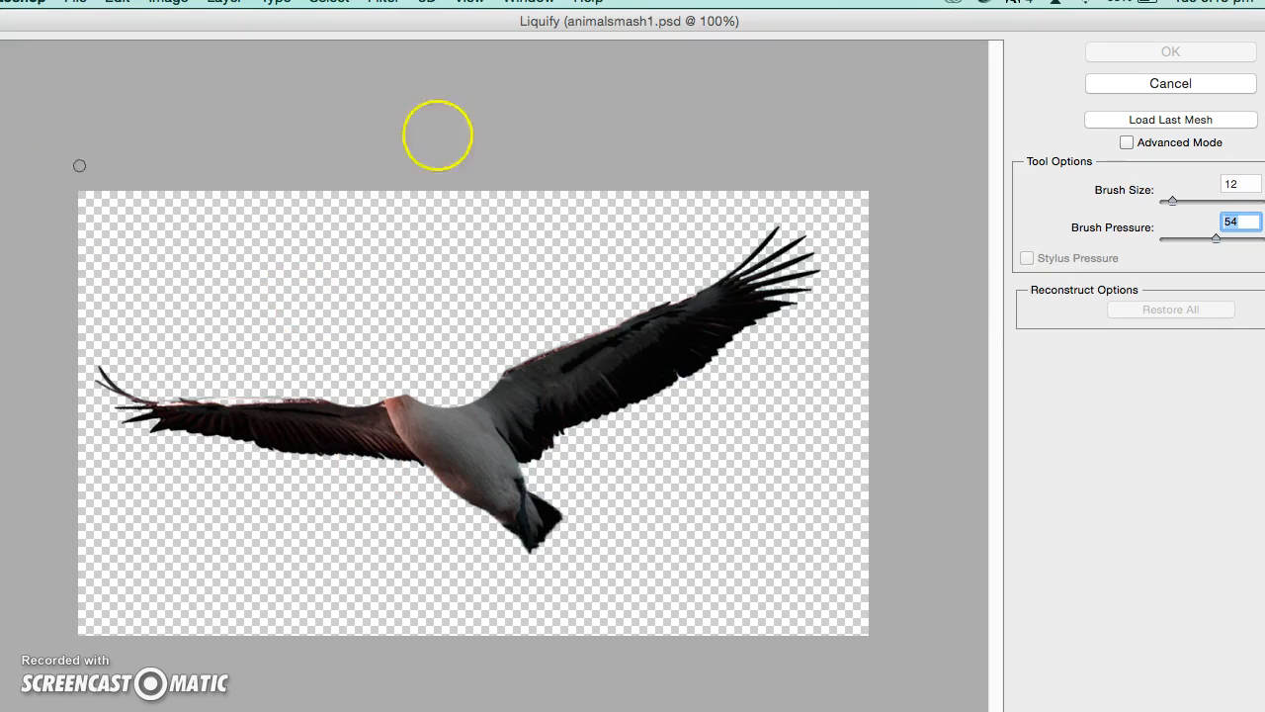
drag(1186, 206, 1194, 200)
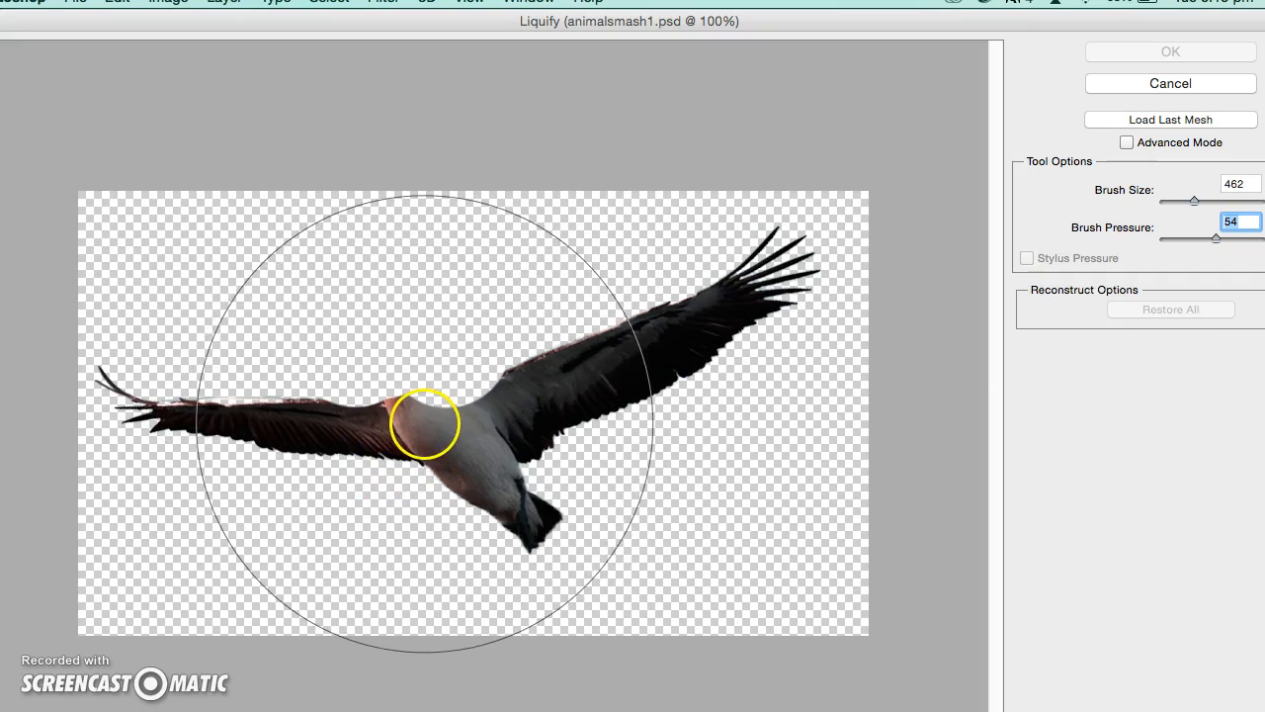
Warp the pelican's body and both wings with broad Liquify strokes and restore all the distortions
mouse_move(498, 418)
mouse_down()
mouse_move(553, 496)
mouse_move(706, 590)
mouse_up()
mouse_move(639, 381)
mouse_down()
mouse_move(730, 381)
mouse_move(837, 335)
mouse_up()
mouse_move(366, 425)
mouse_down()
mouse_move(221, 444)
mouse_move(305, 401)
mouse_move(212, 446)
mouse_move(242, 451)
mouse_move(250, 430)
mouse_up()
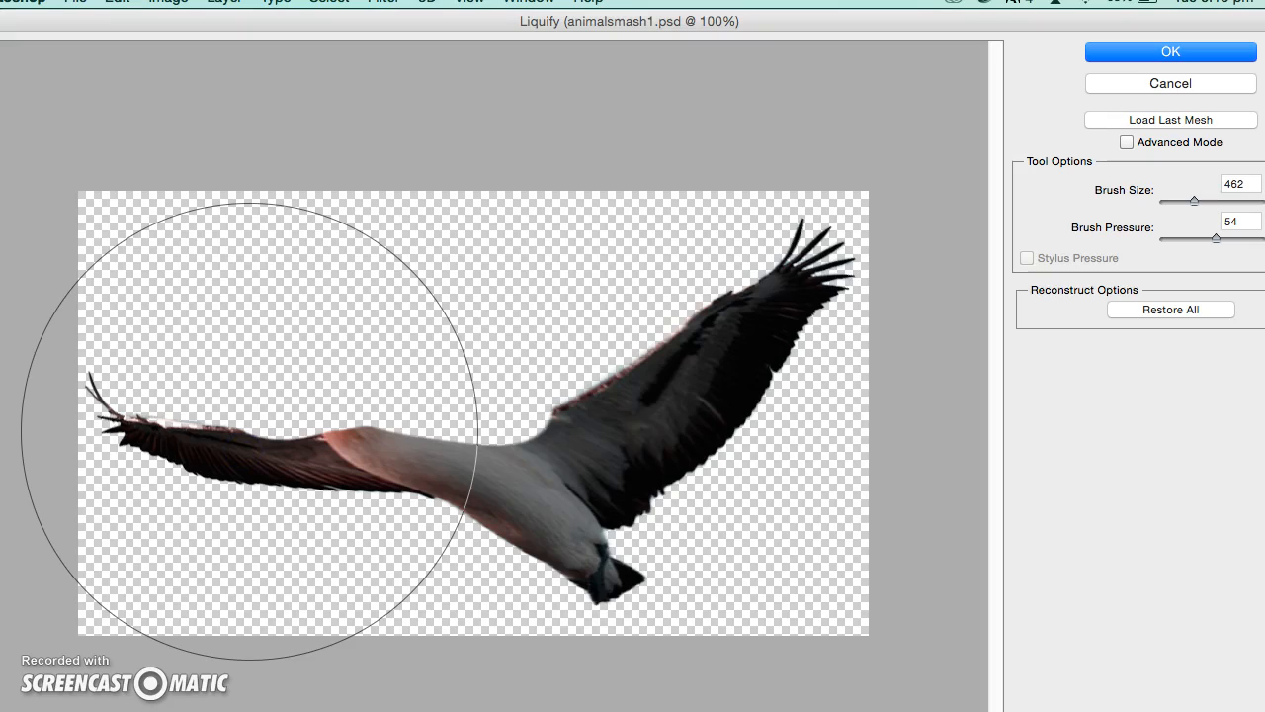
click(1176, 311)
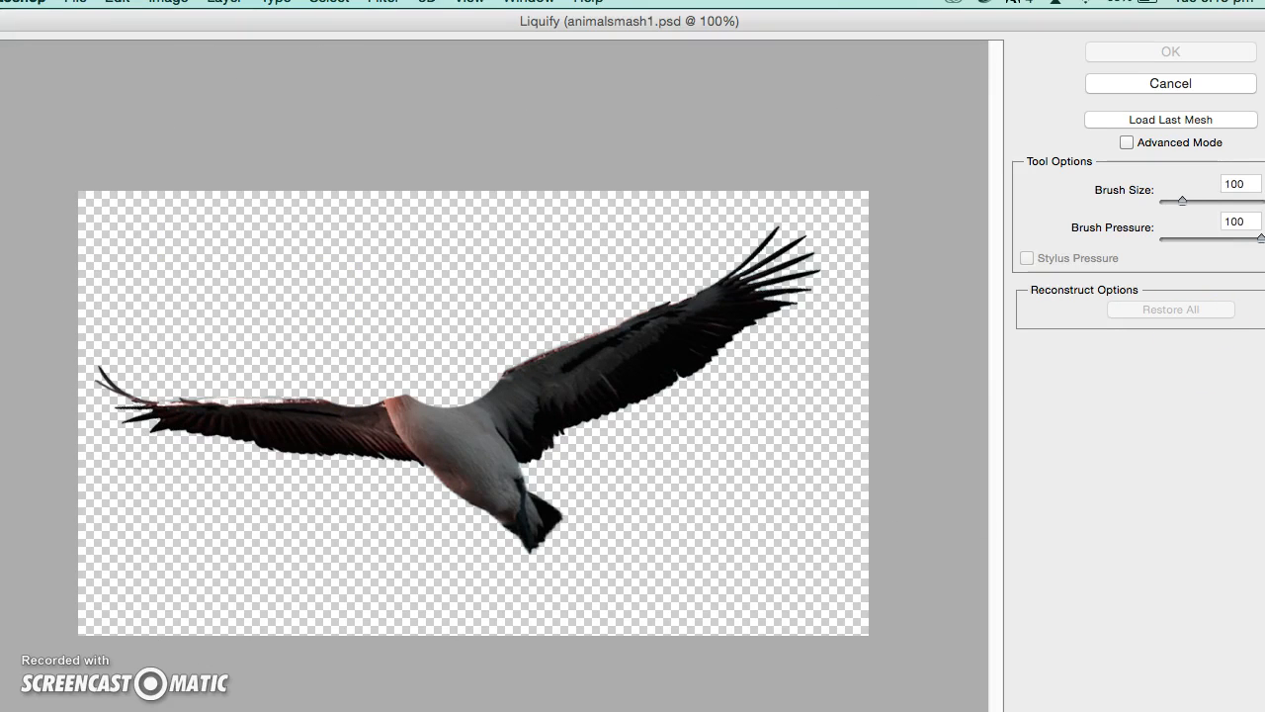
Warp the pelican's left wing, body and right wing with a Liquify brush of size 100 and apply the filter
mouse_move(235, 384)
mouse_down()
mouse_move(271, 427)
mouse_move(328, 353)
mouse_move(254, 418)
mouse_move(383, 421)
mouse_move(331, 393)
mouse_up()
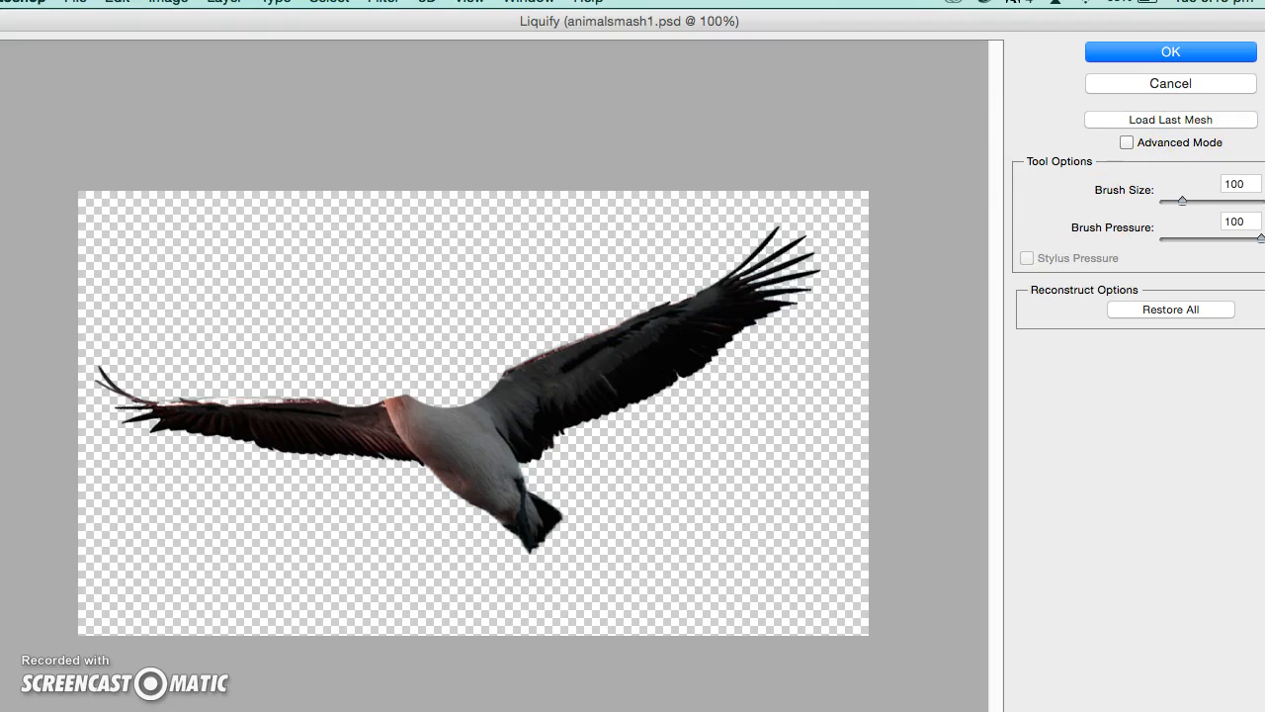
mouse_move(279, 437)
mouse_down()
mouse_move(290, 429)
mouse_move(254, 409)
mouse_up()
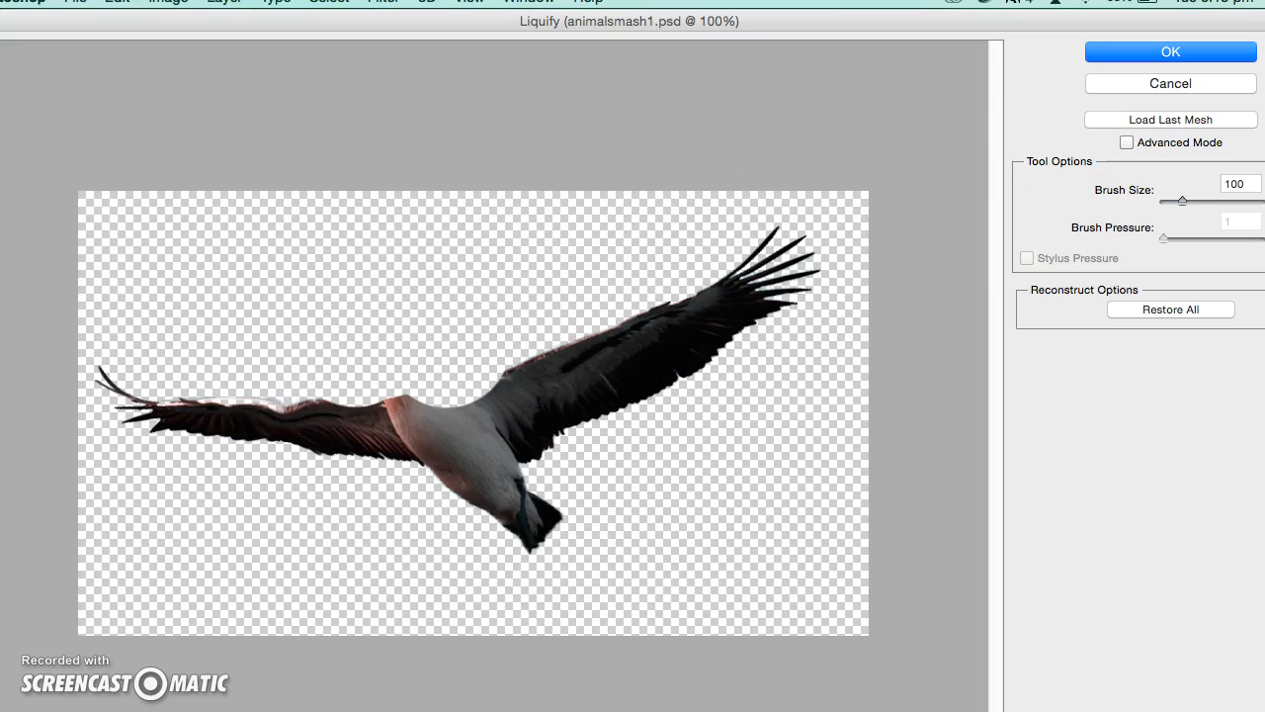
drag(183, 428, 332, 419)
mouse_move(497, 481)
mouse_down()
mouse_move(480, 469)
mouse_move(518, 525)
mouse_up()
mouse_move(548, 412)
mouse_down()
mouse_move(658, 363)
mouse_move(607, 365)
mouse_move(592, 381)
mouse_move(595, 368)
mouse_move(685, 353)
mouse_move(692, 368)
mouse_move(723, 305)
mouse_move(803, 272)
mouse_move(800, 286)
mouse_move(783, 227)
mouse_up()
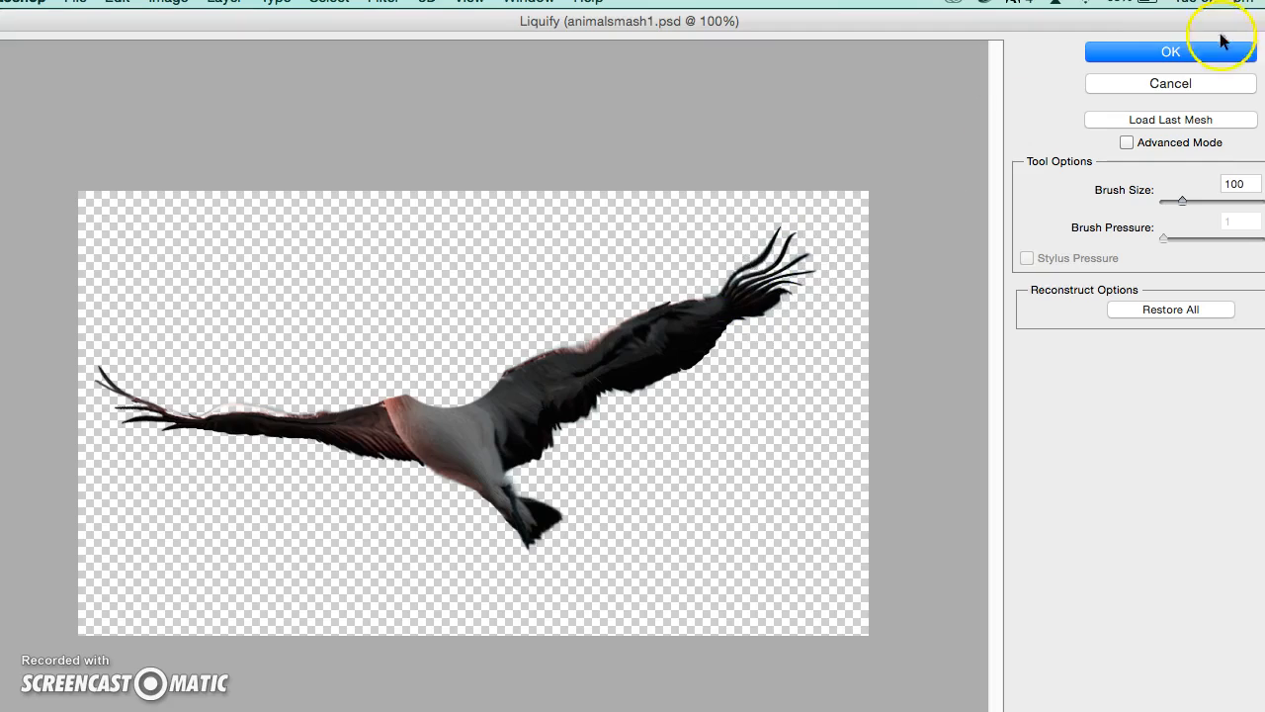
click(1216, 51)
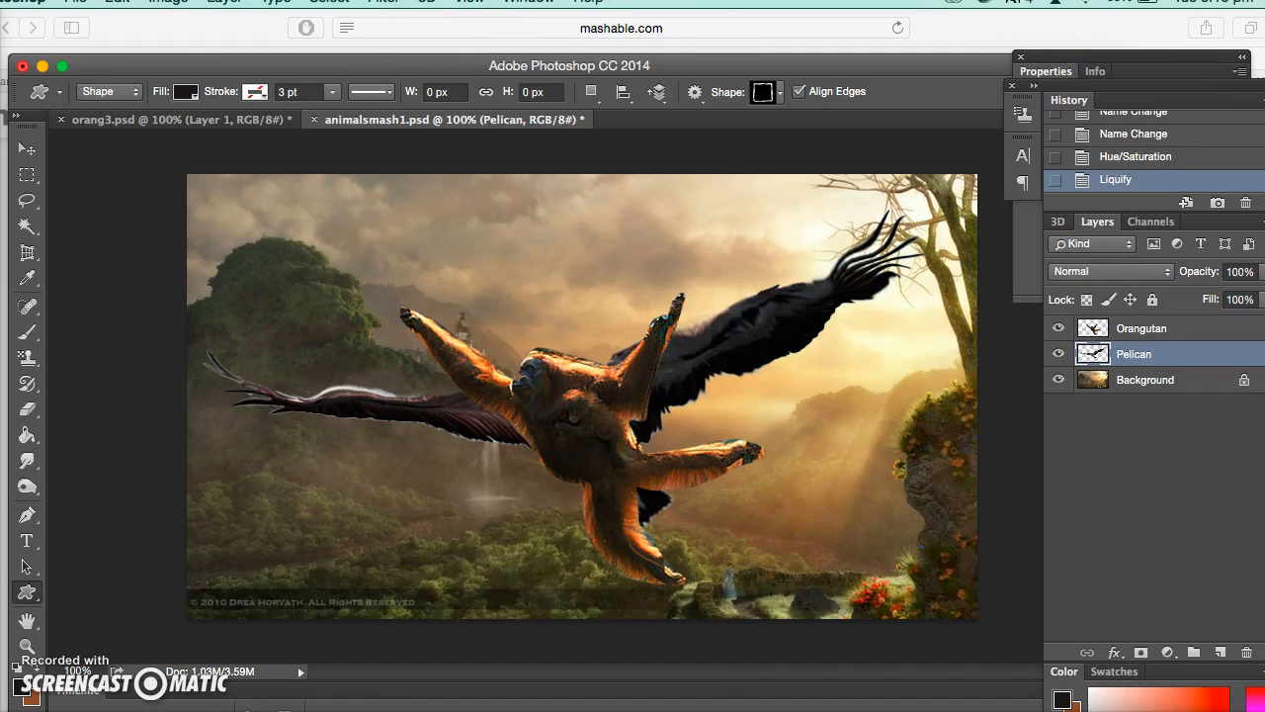
Hide the History panel and show it again
click(528, 2)
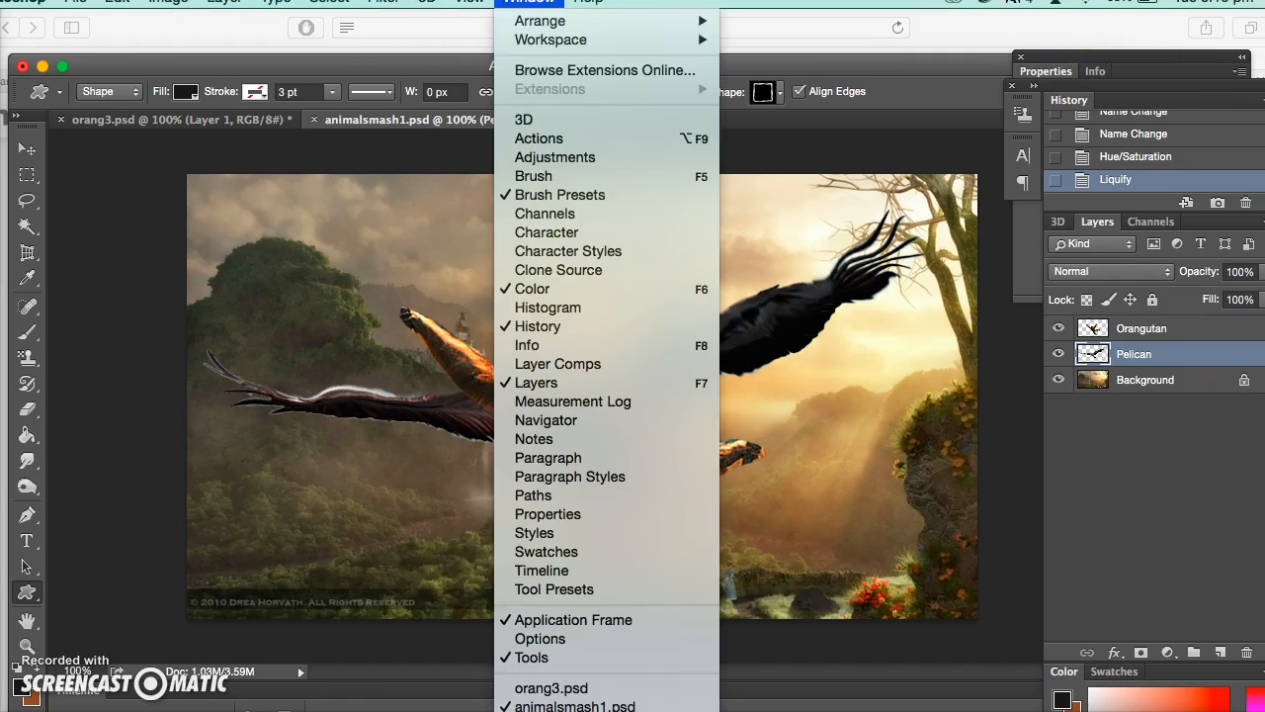
click(522, 327)
click(528, 2)
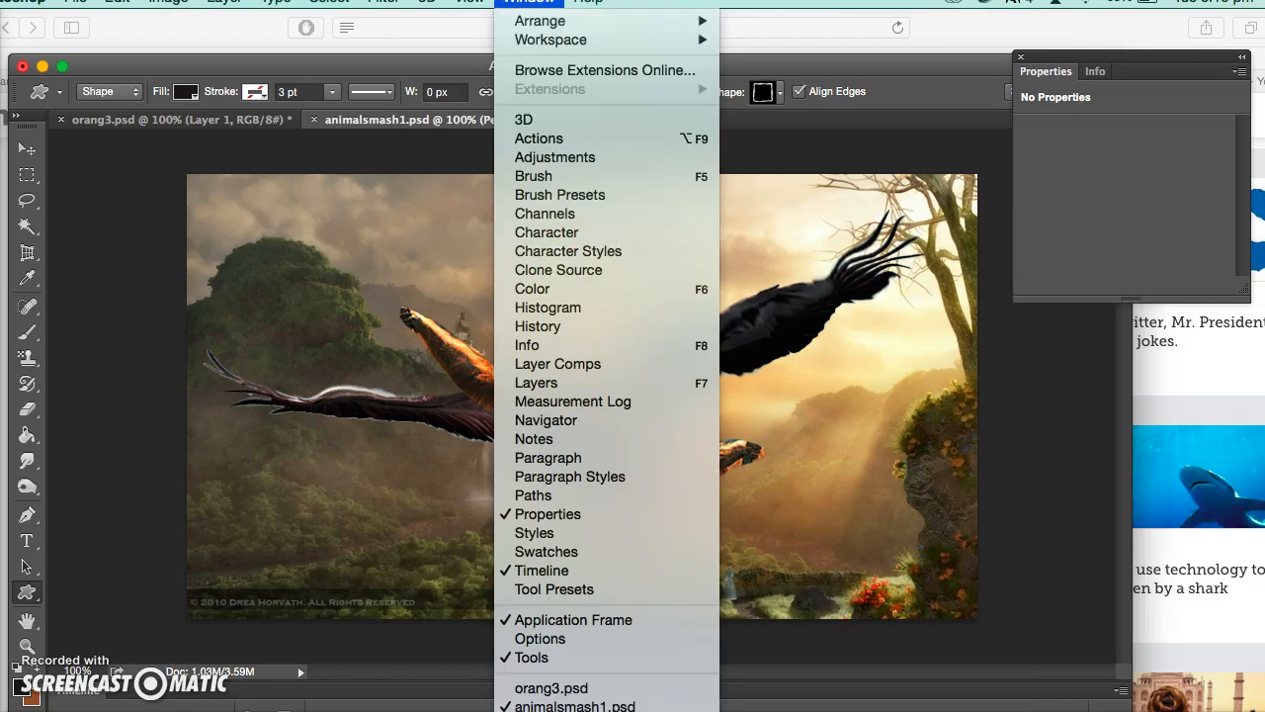
click(524, 326)
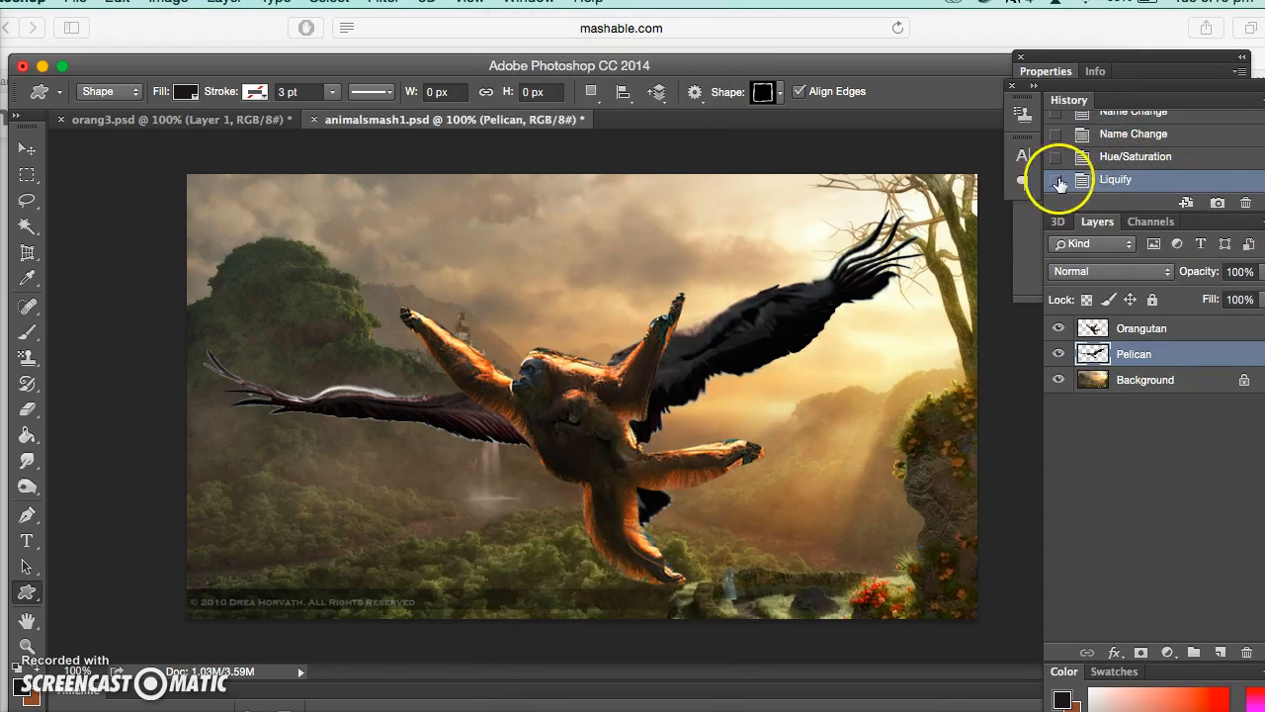
Compare the pelican before and after Liquify by reverting the history to the Hue/Saturation state and returning to the Liquify state
scroll(1141, 183, up, 3)
scroll(1138, 182, down, 3)
click(1057, 184)
click(1151, 164)
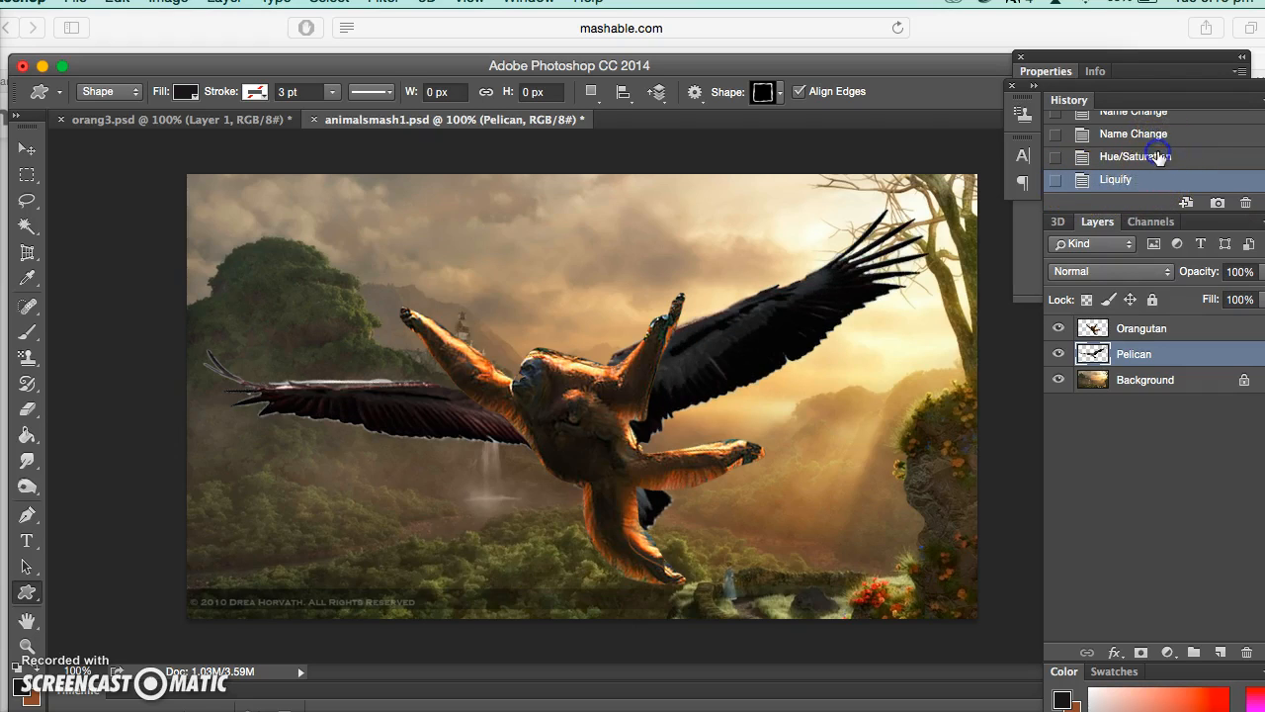
click(1147, 158)
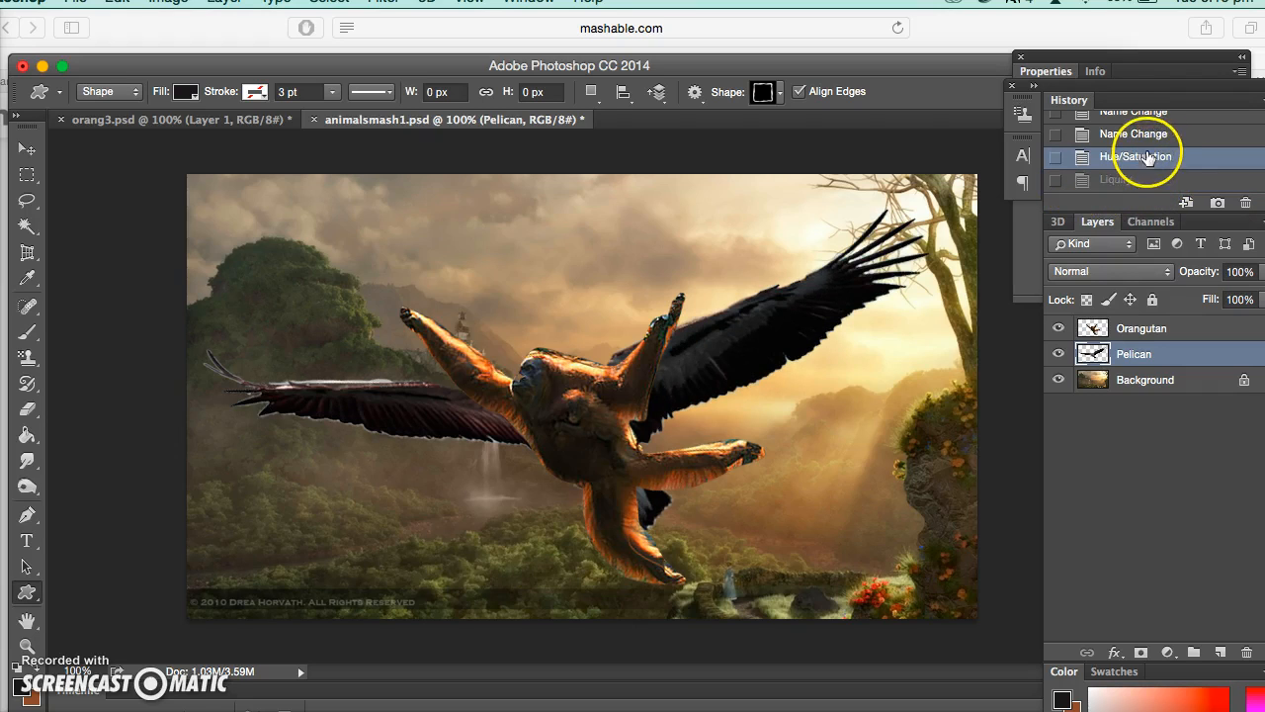
click(1142, 180)
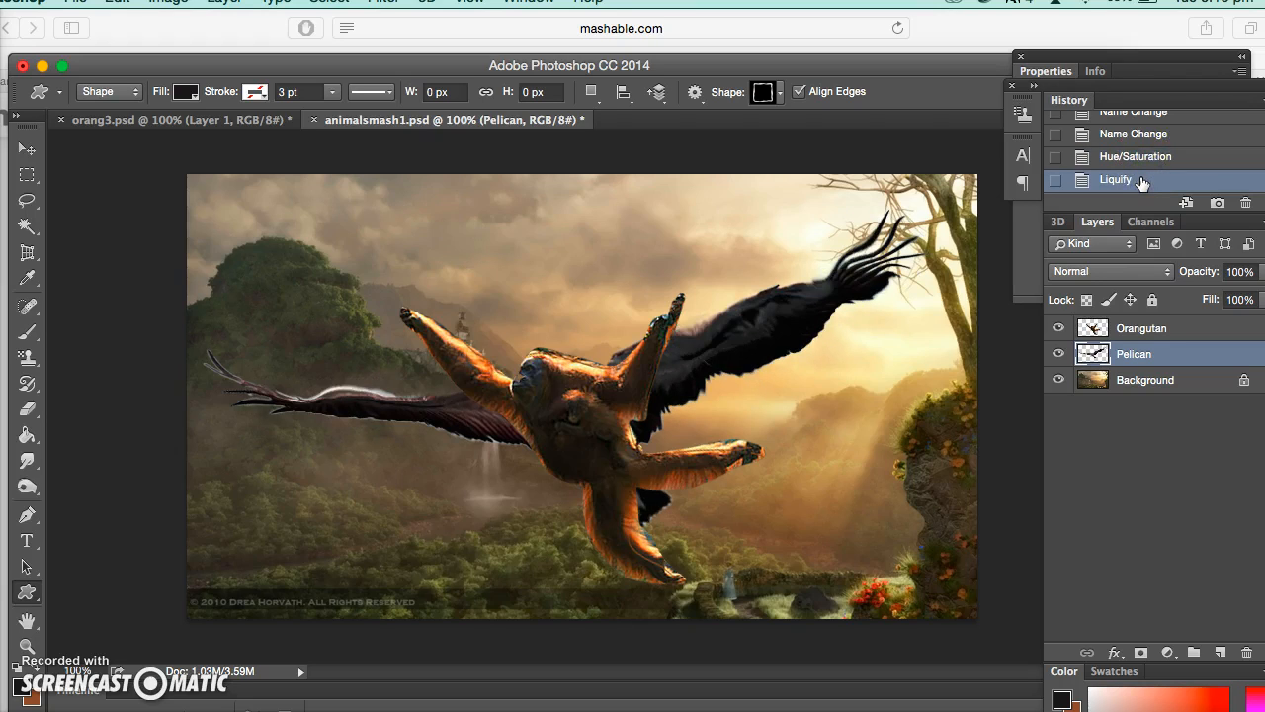
Delete the Pelican layer and undo the deletion
key(Delete)
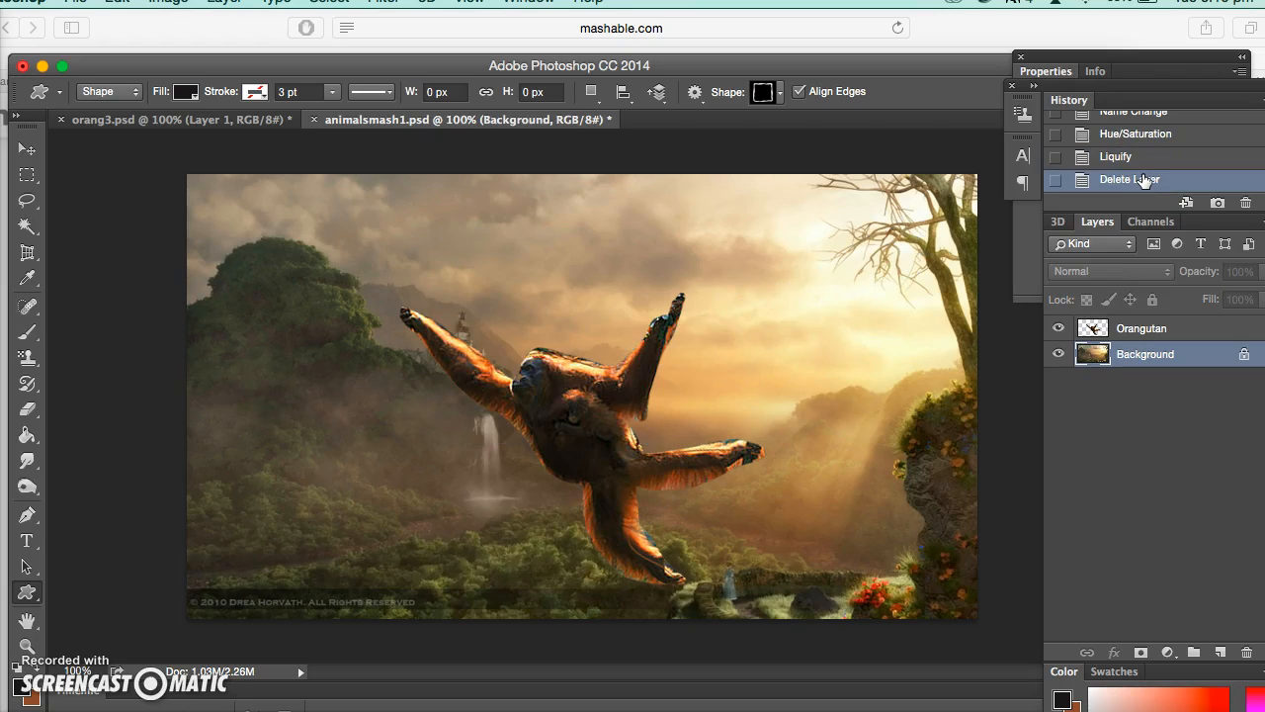
key(super+z)
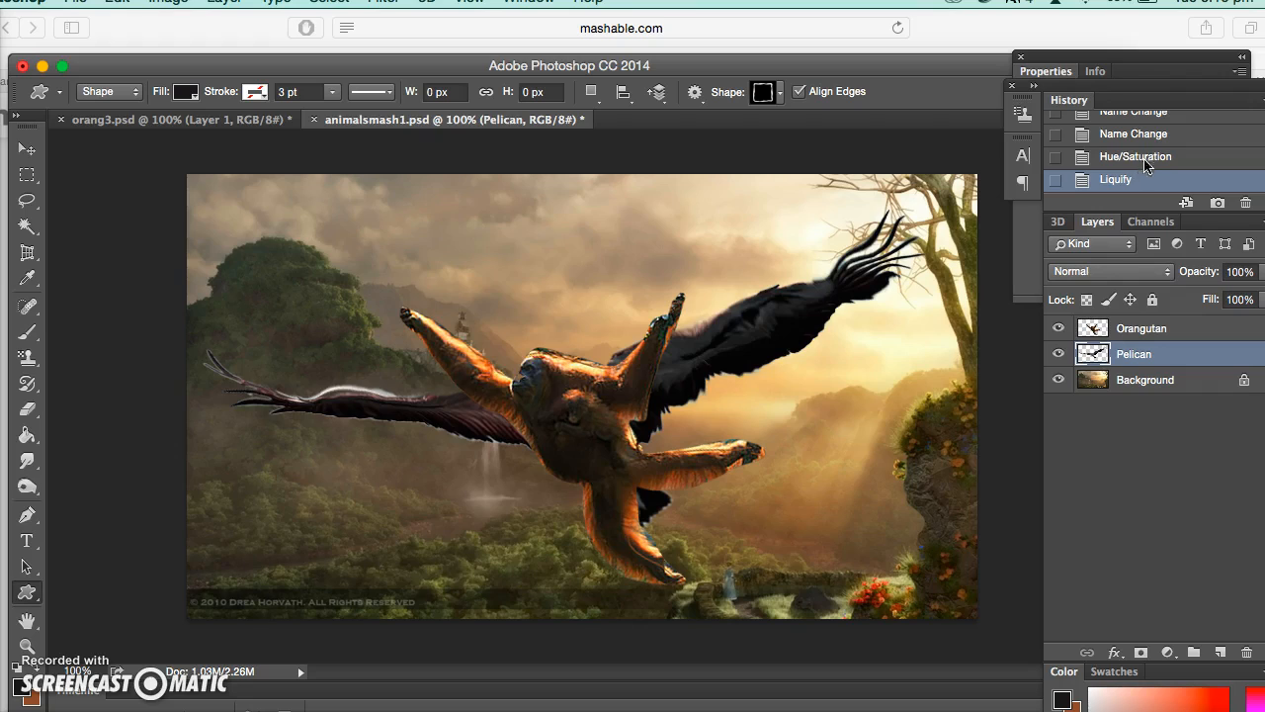
Revert the document history to the Hue/Saturation state to remove the Liquify distortion from the pelican
click(1147, 154)
scroll(1149, 153, up, 3)
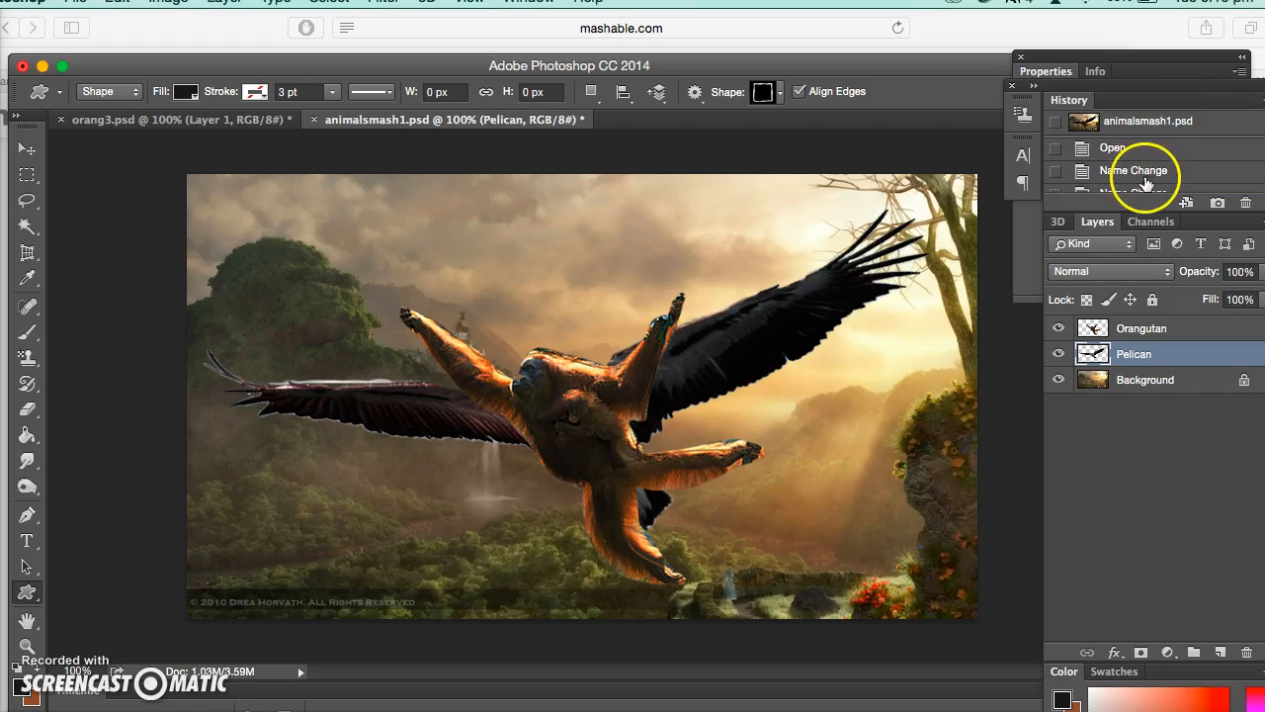
scroll(1146, 184, down, 3)
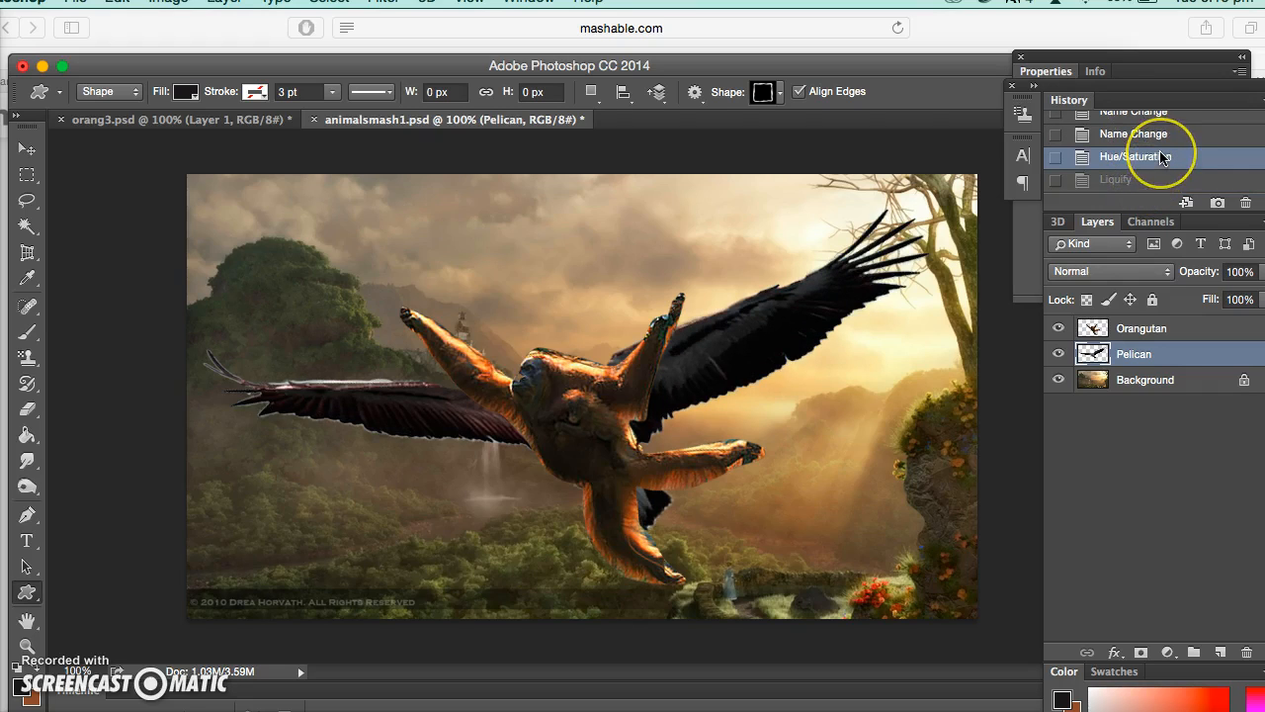